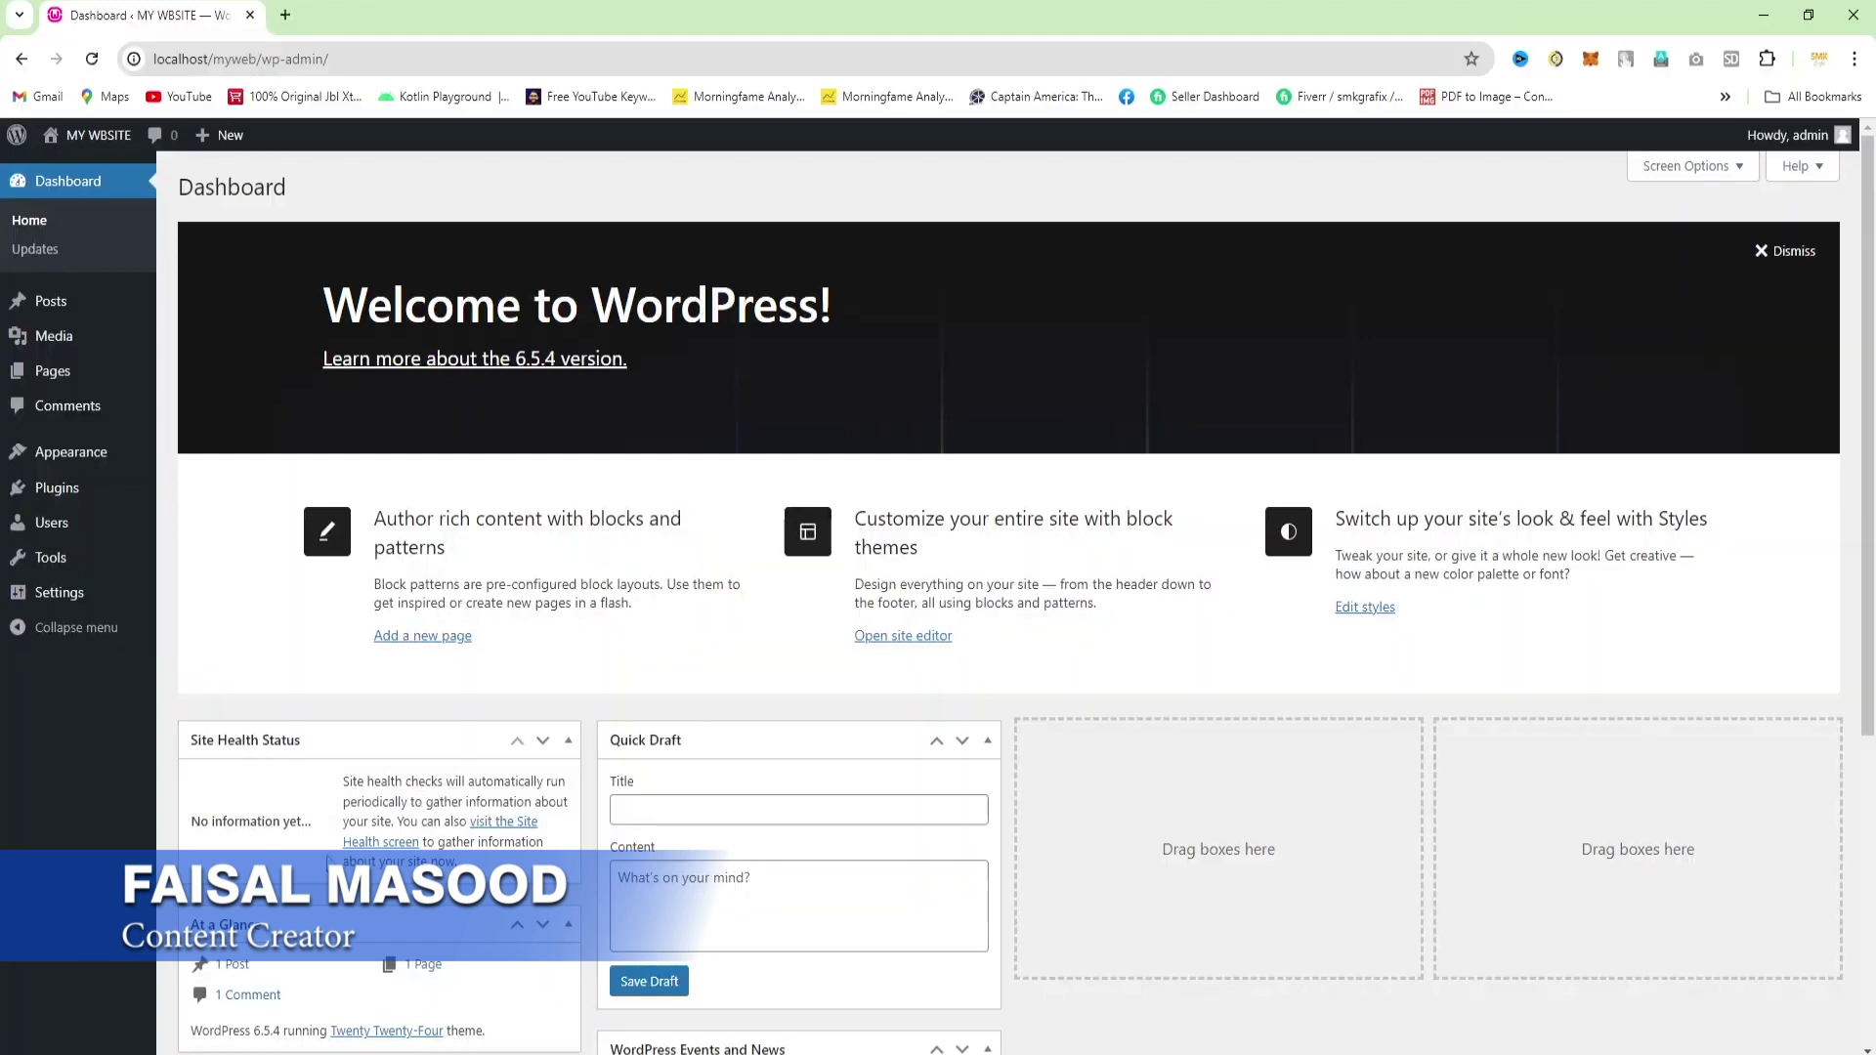
left_click(45, 187)
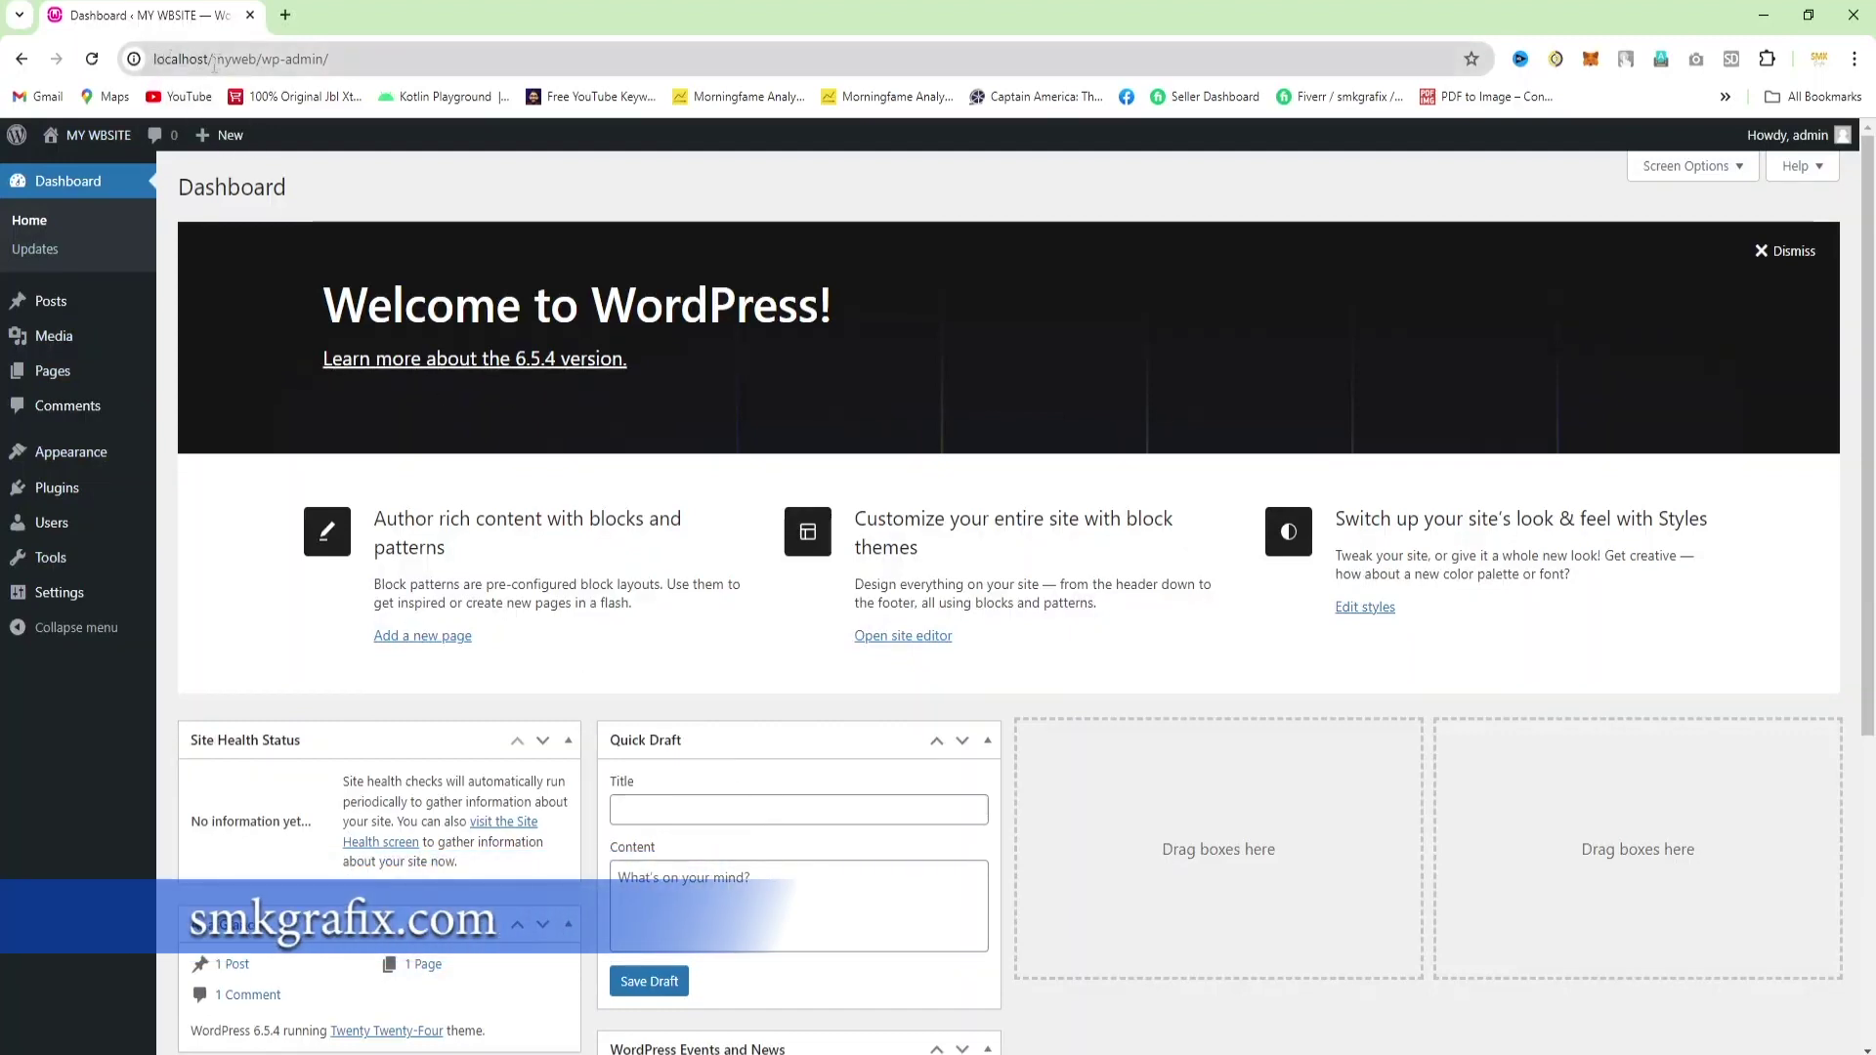
left_click_drag(214, 65, 255, 64)
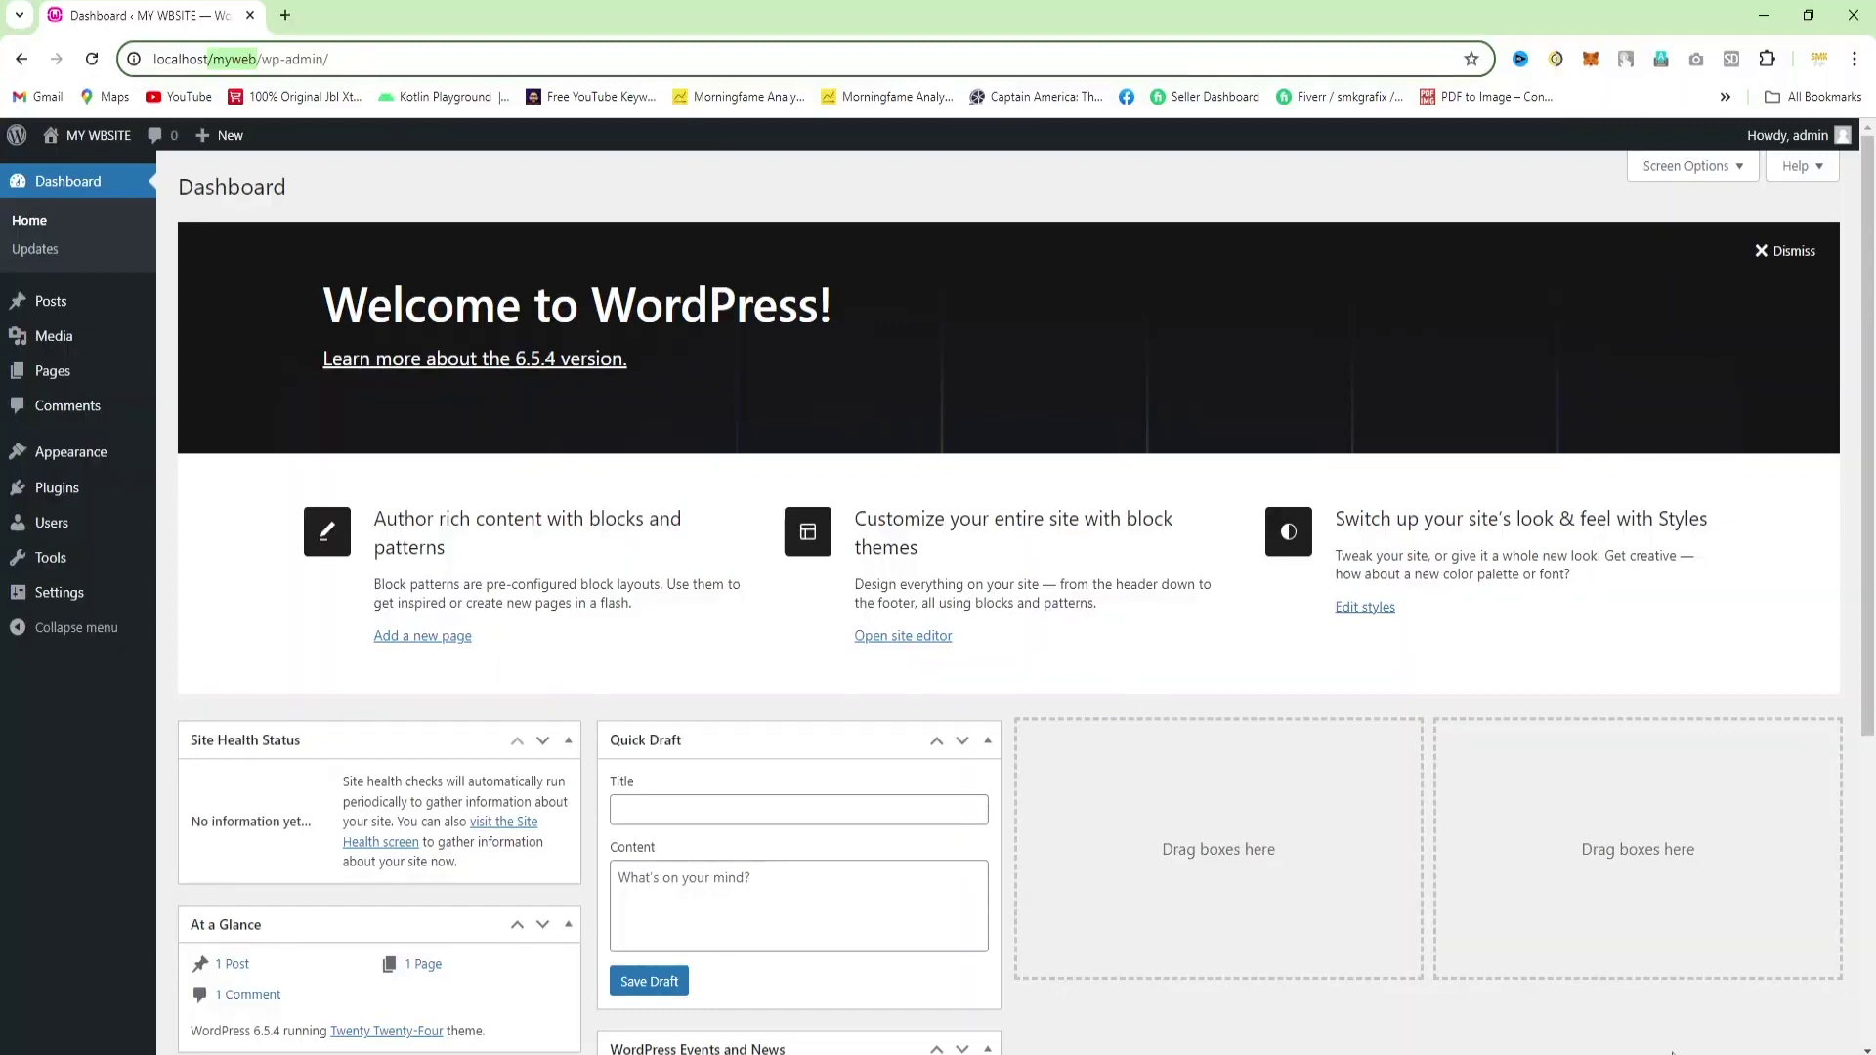
key("super")
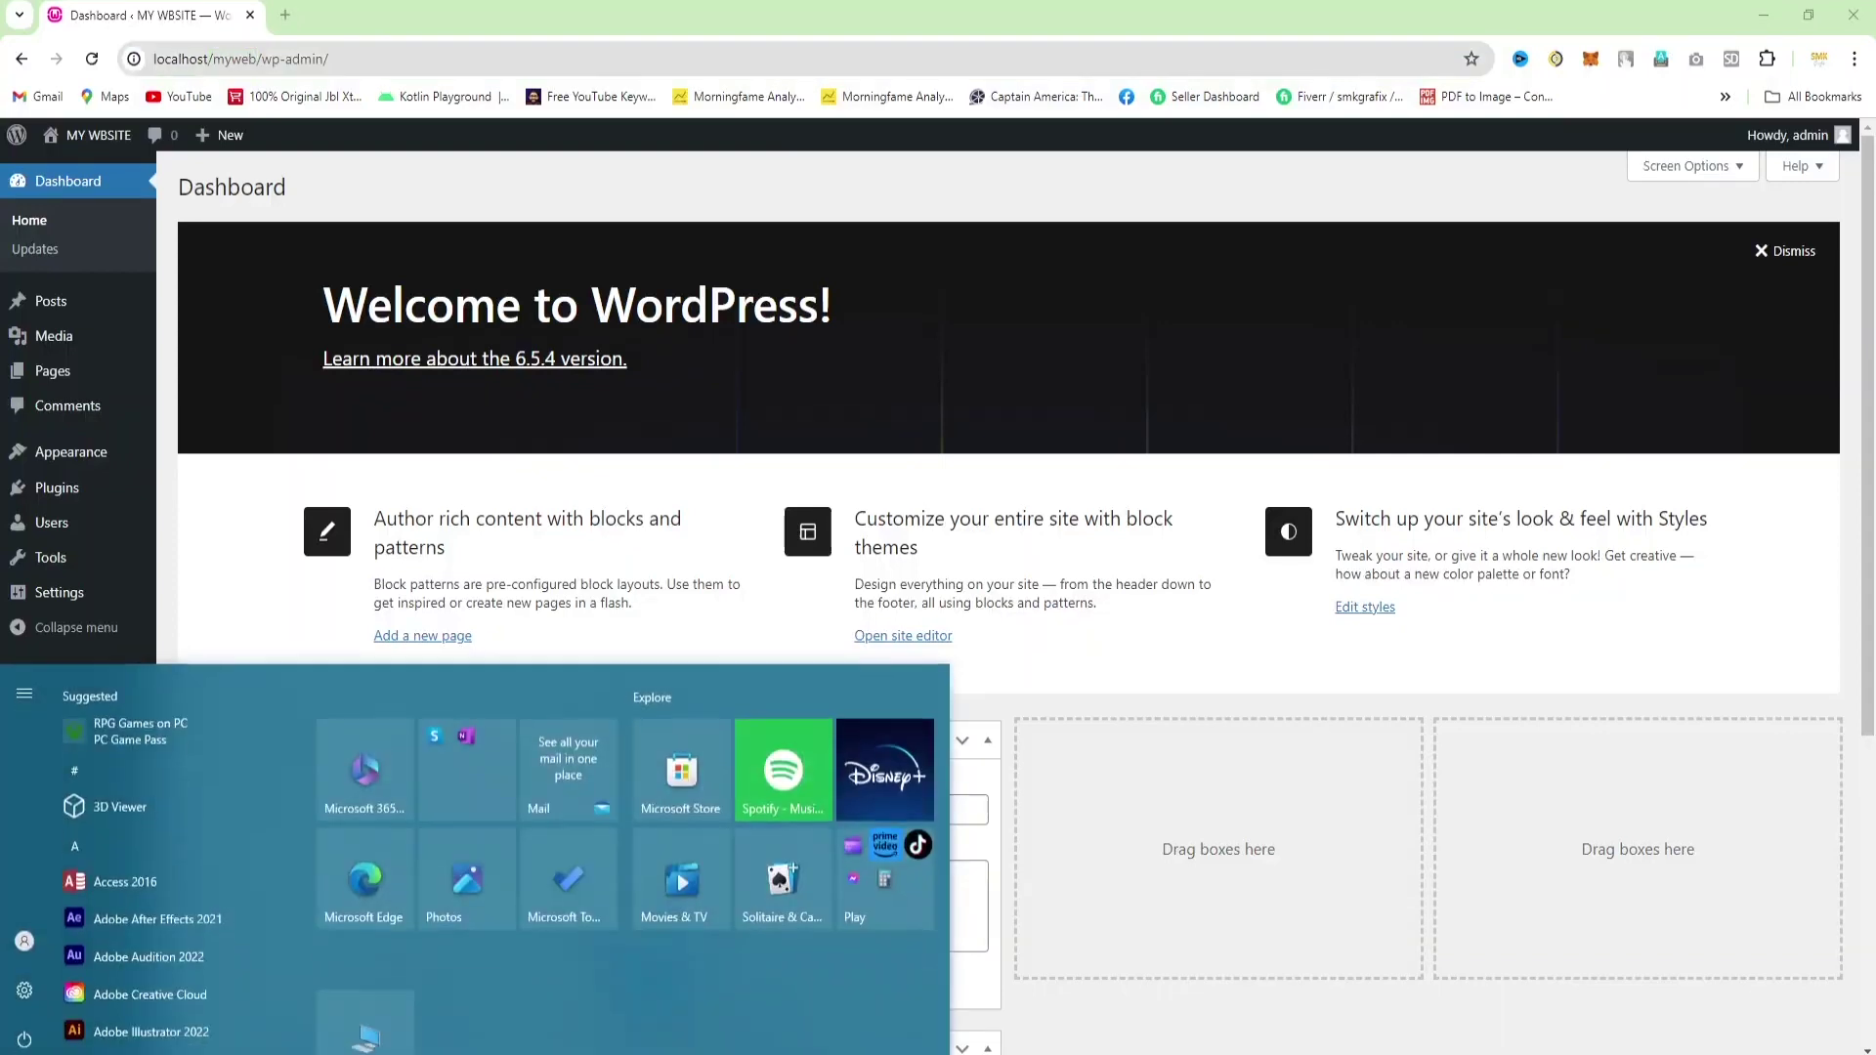
left_click(1123, 663)
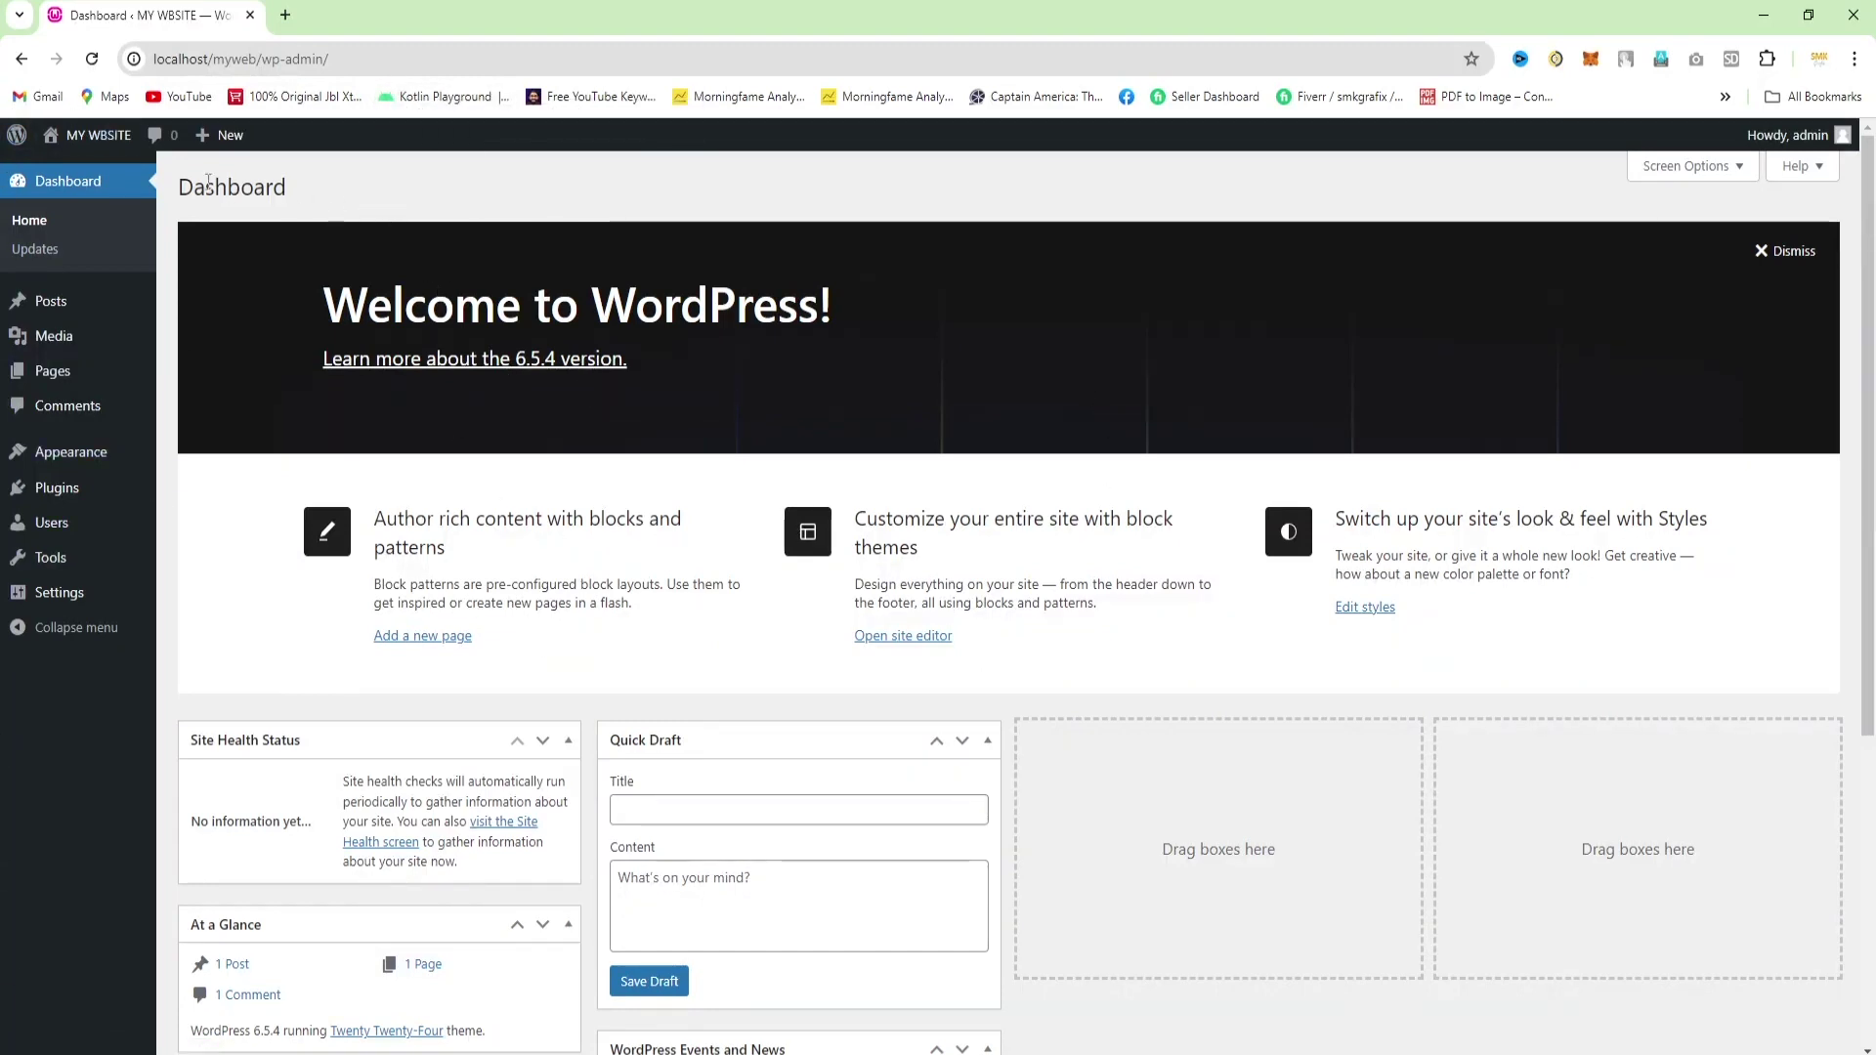
Step: Visit the live site, look over its home page, and return to the admin dashboard
mouse_move(102, 139)
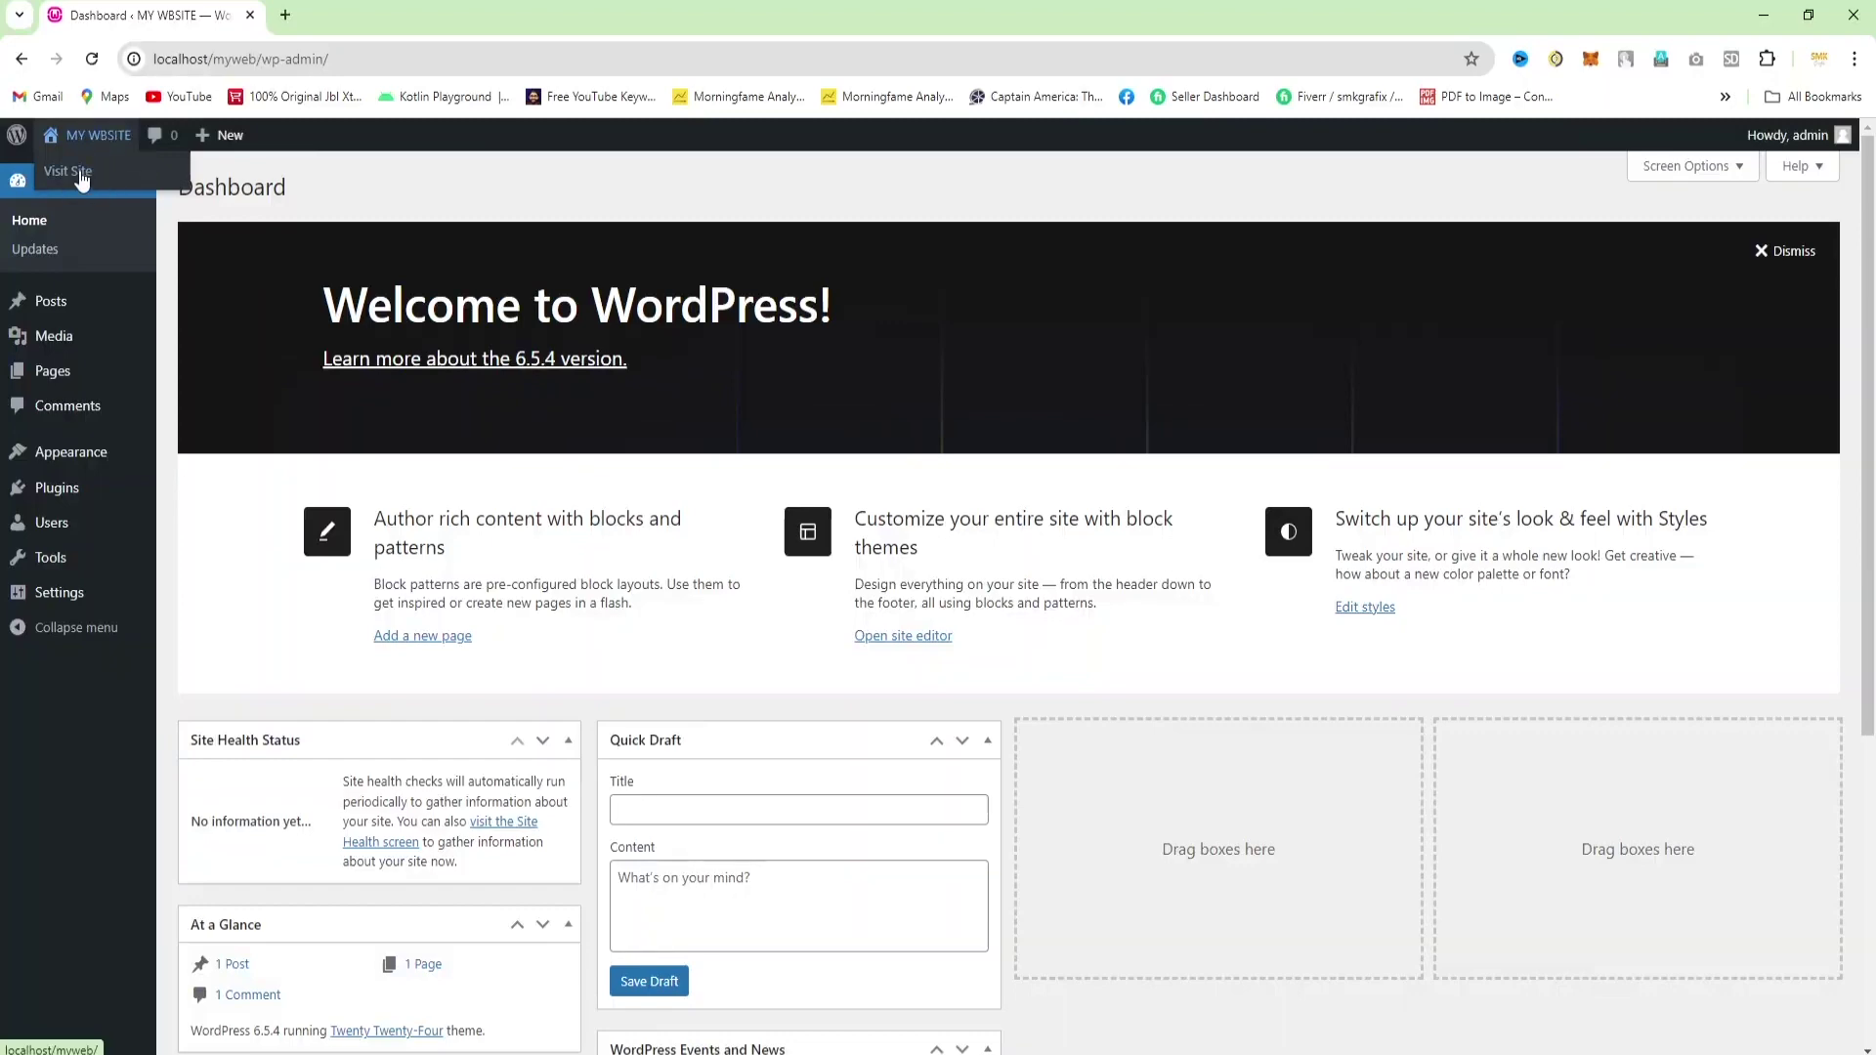
left_click(82, 176)
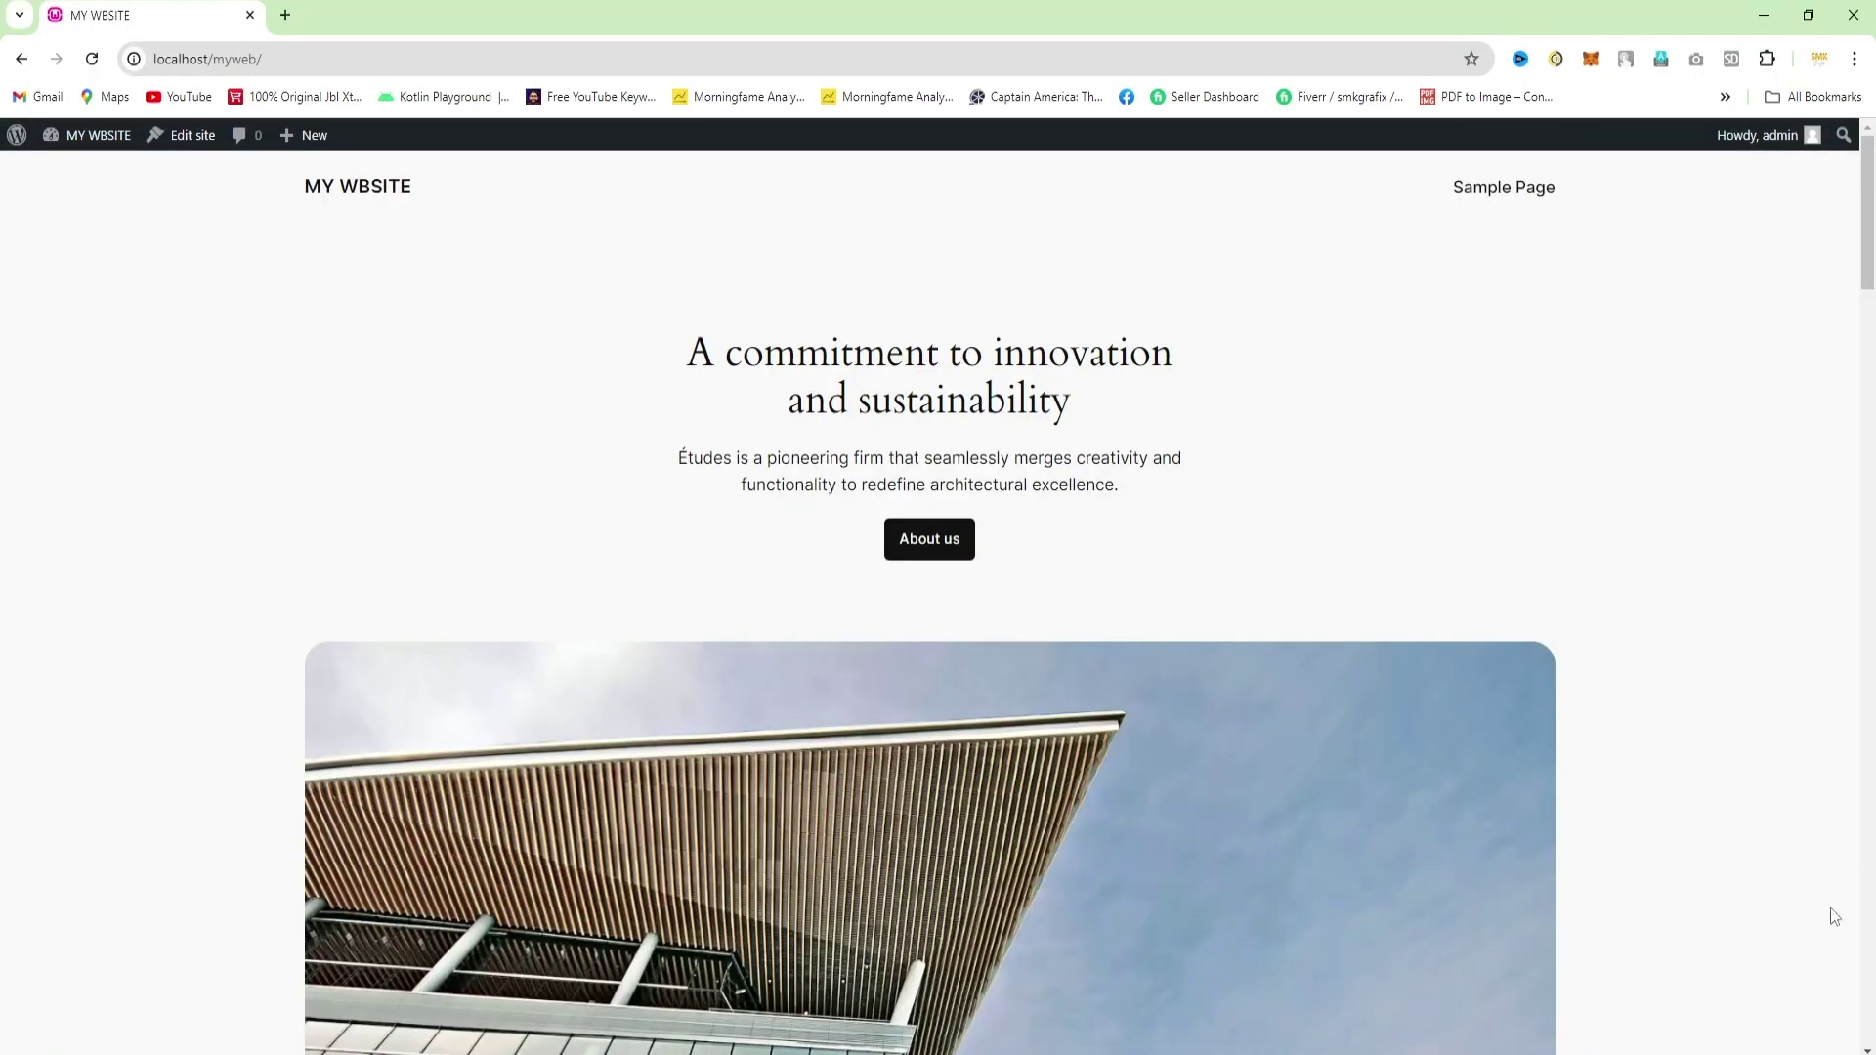
scroll(1827, 928, "down", 10)
scroll(1820, 977, "up", 10)
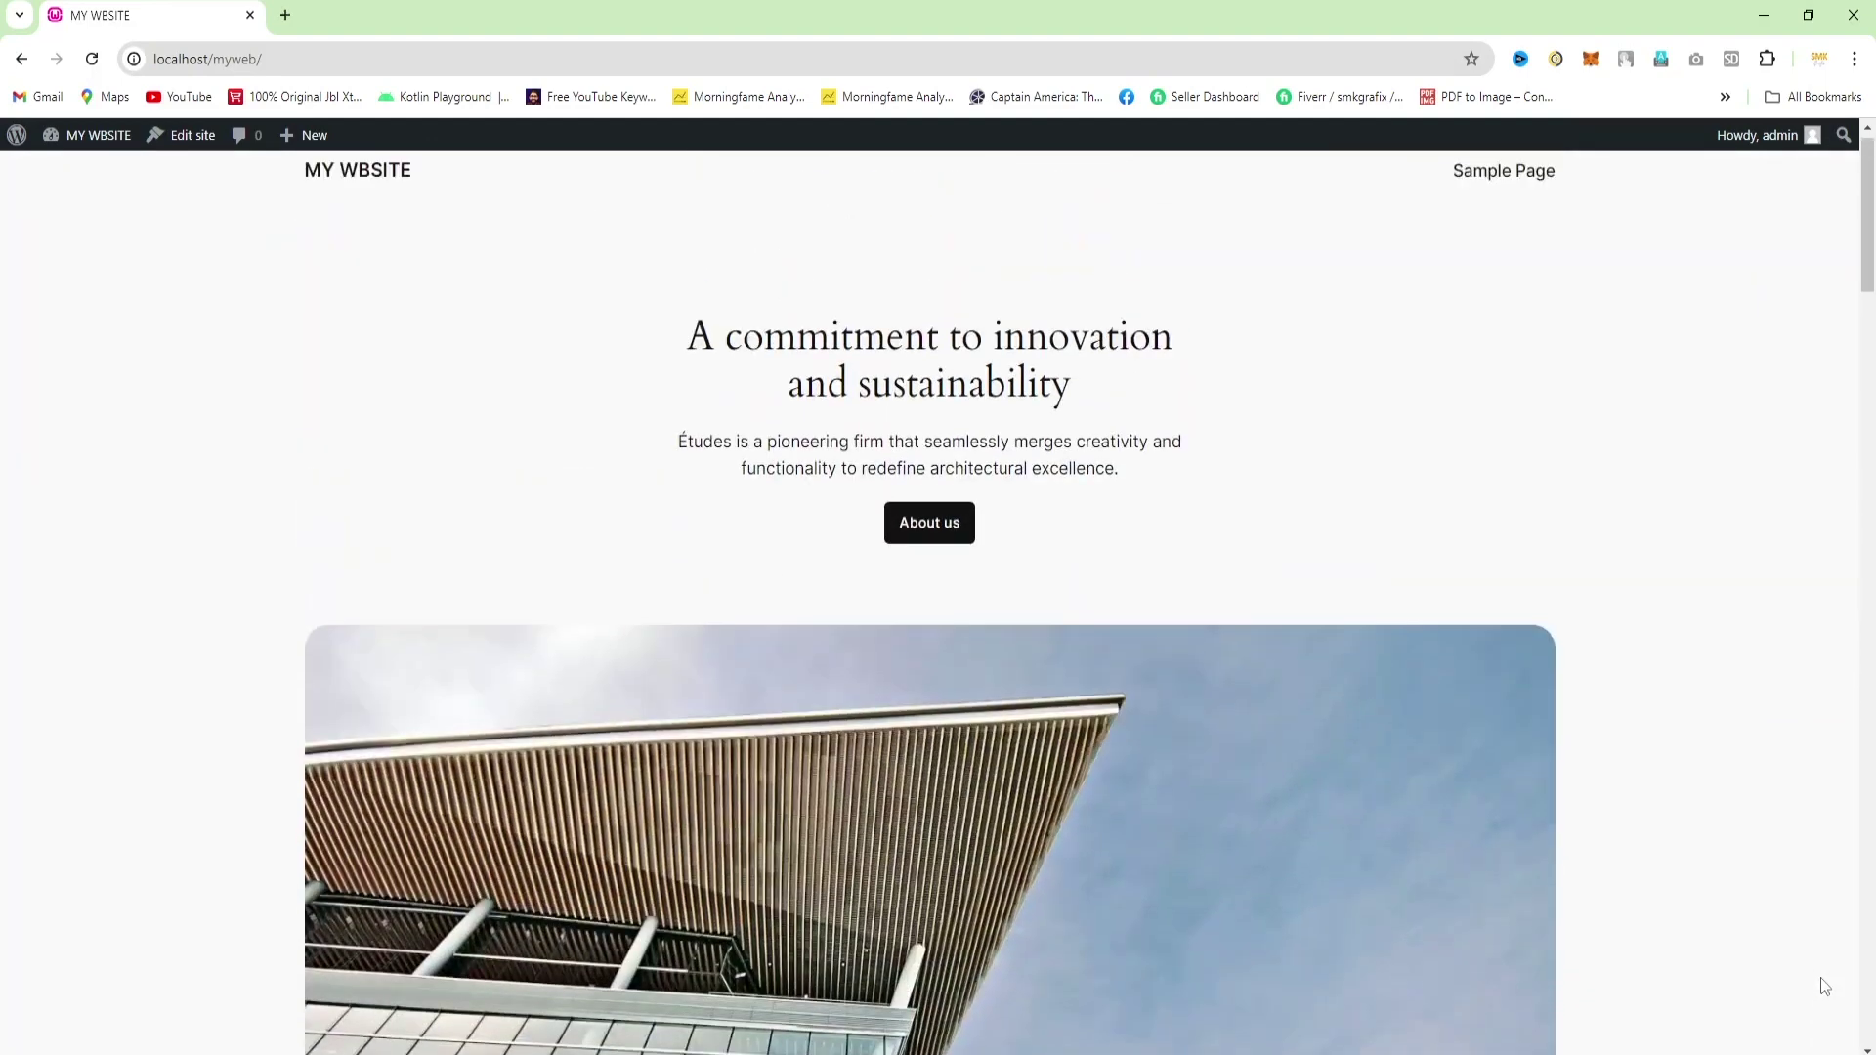
mouse_move(89, 148)
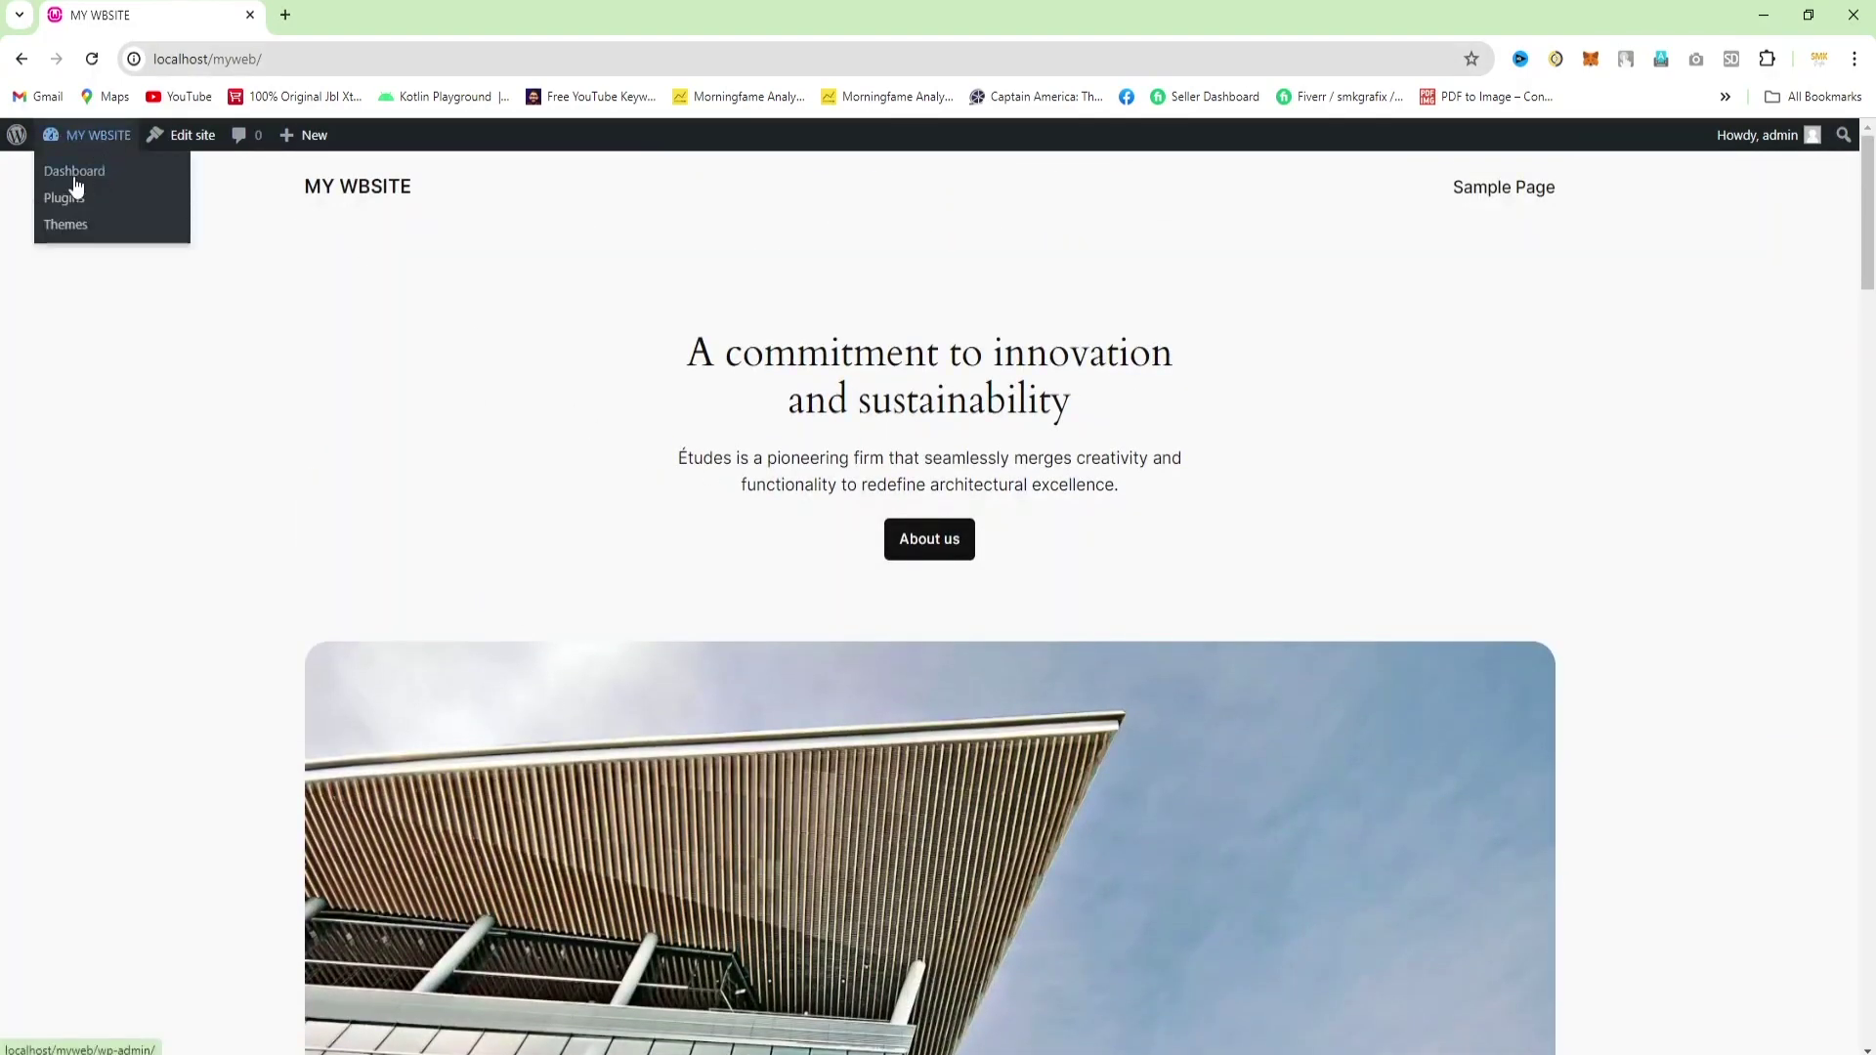
left_click(75, 180)
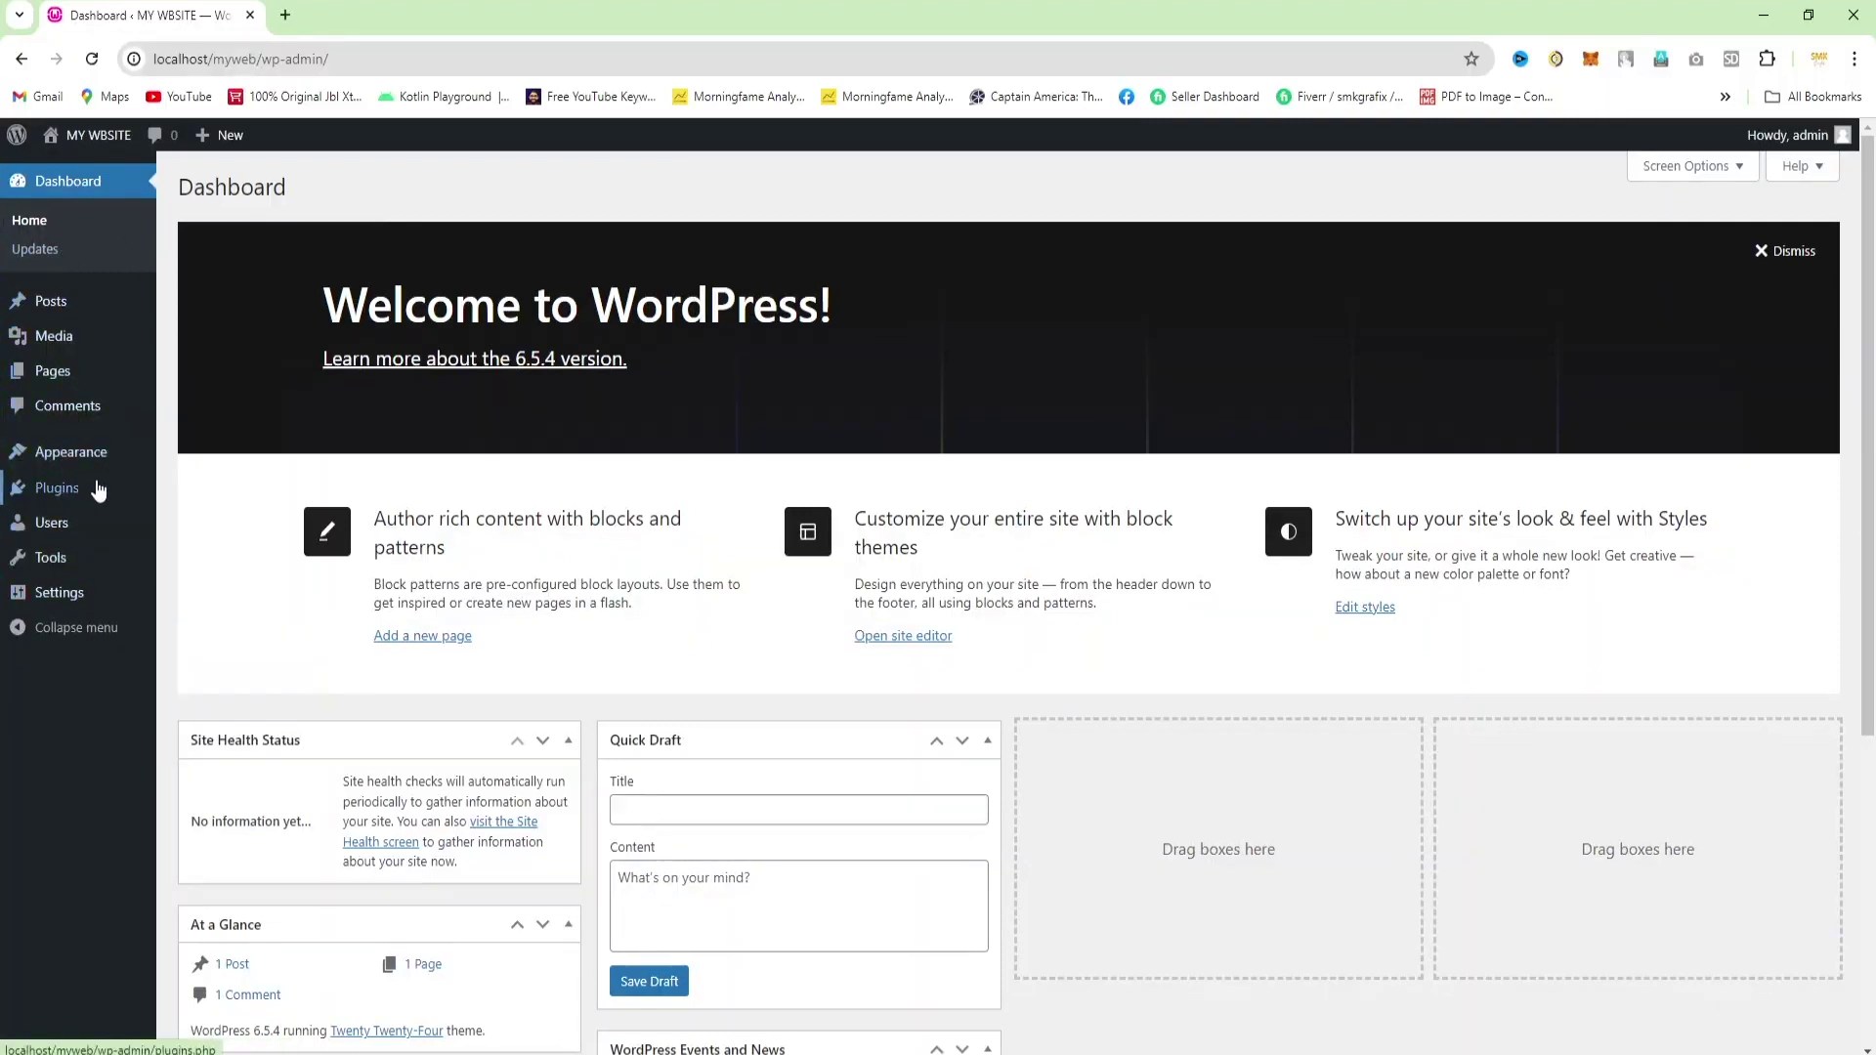
Step: Open the WordPress Updates page to check the core version, plugin and theme update status
mouse_move(97, 613)
left_click(35, 227)
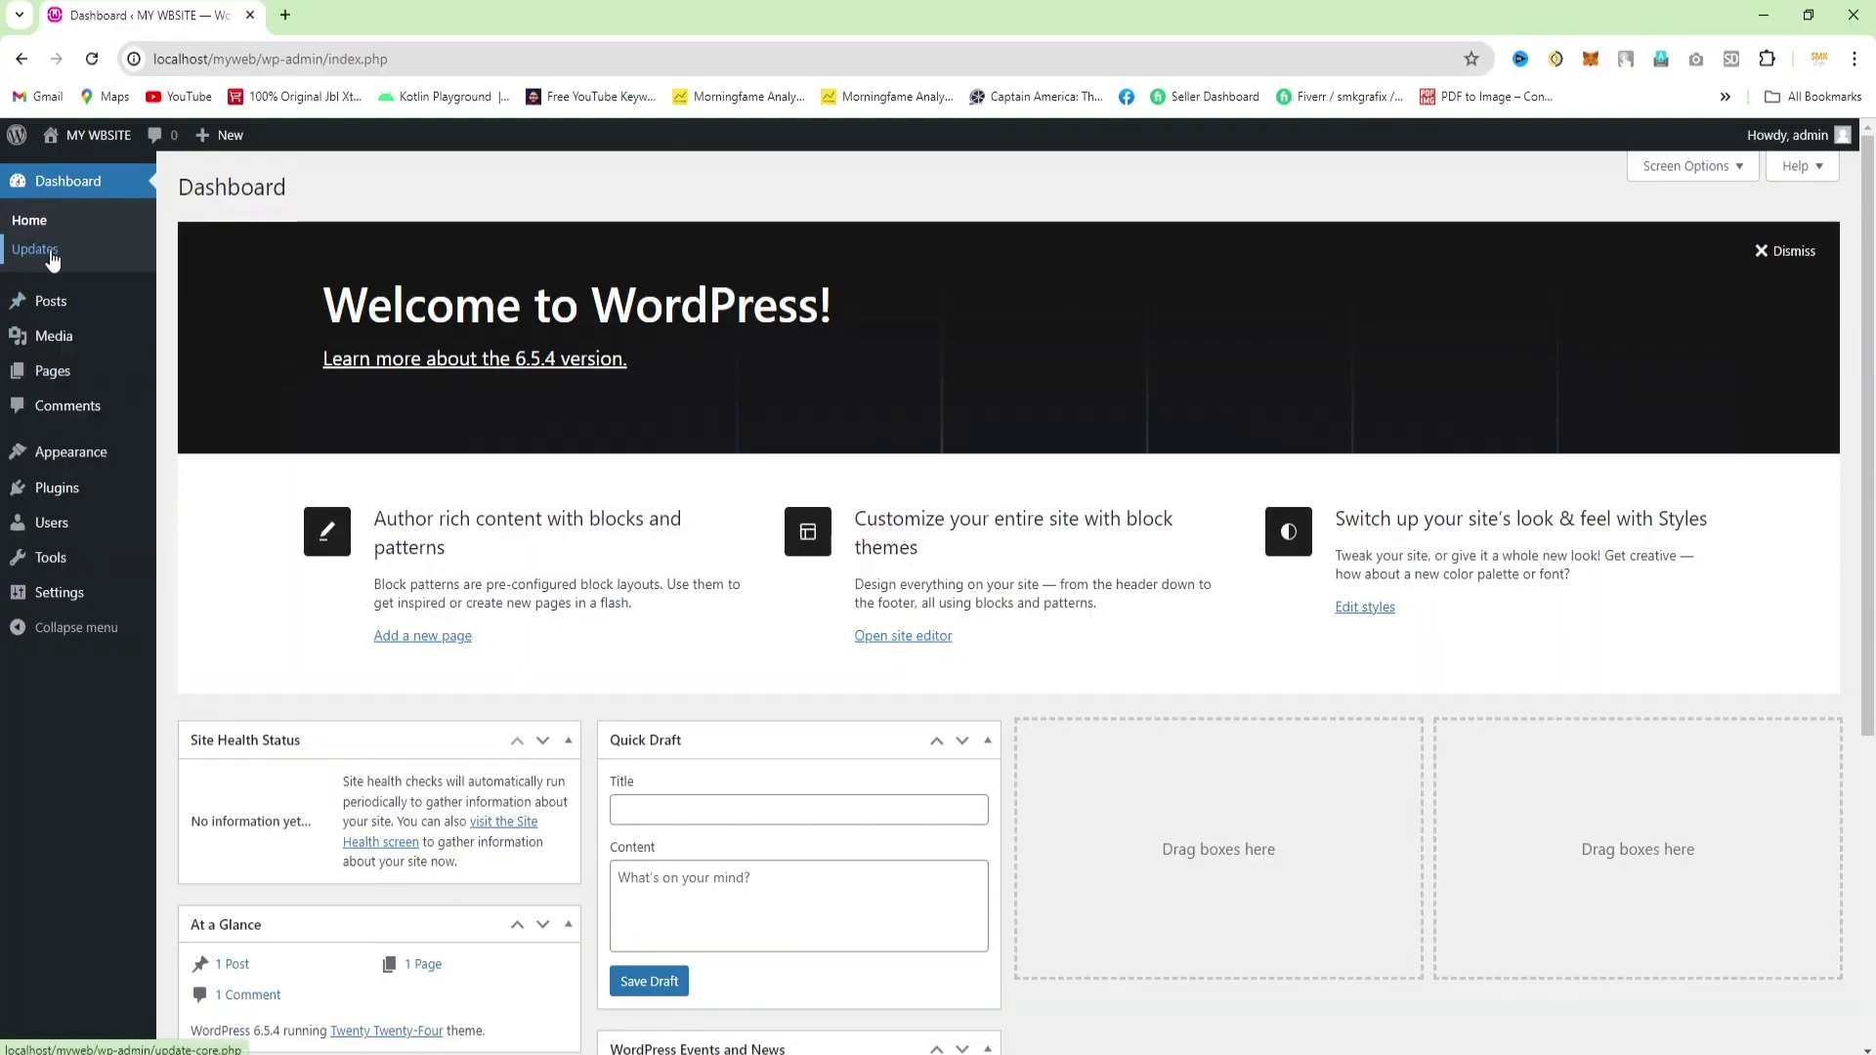
left_click(24, 221)
left_click(51, 251)
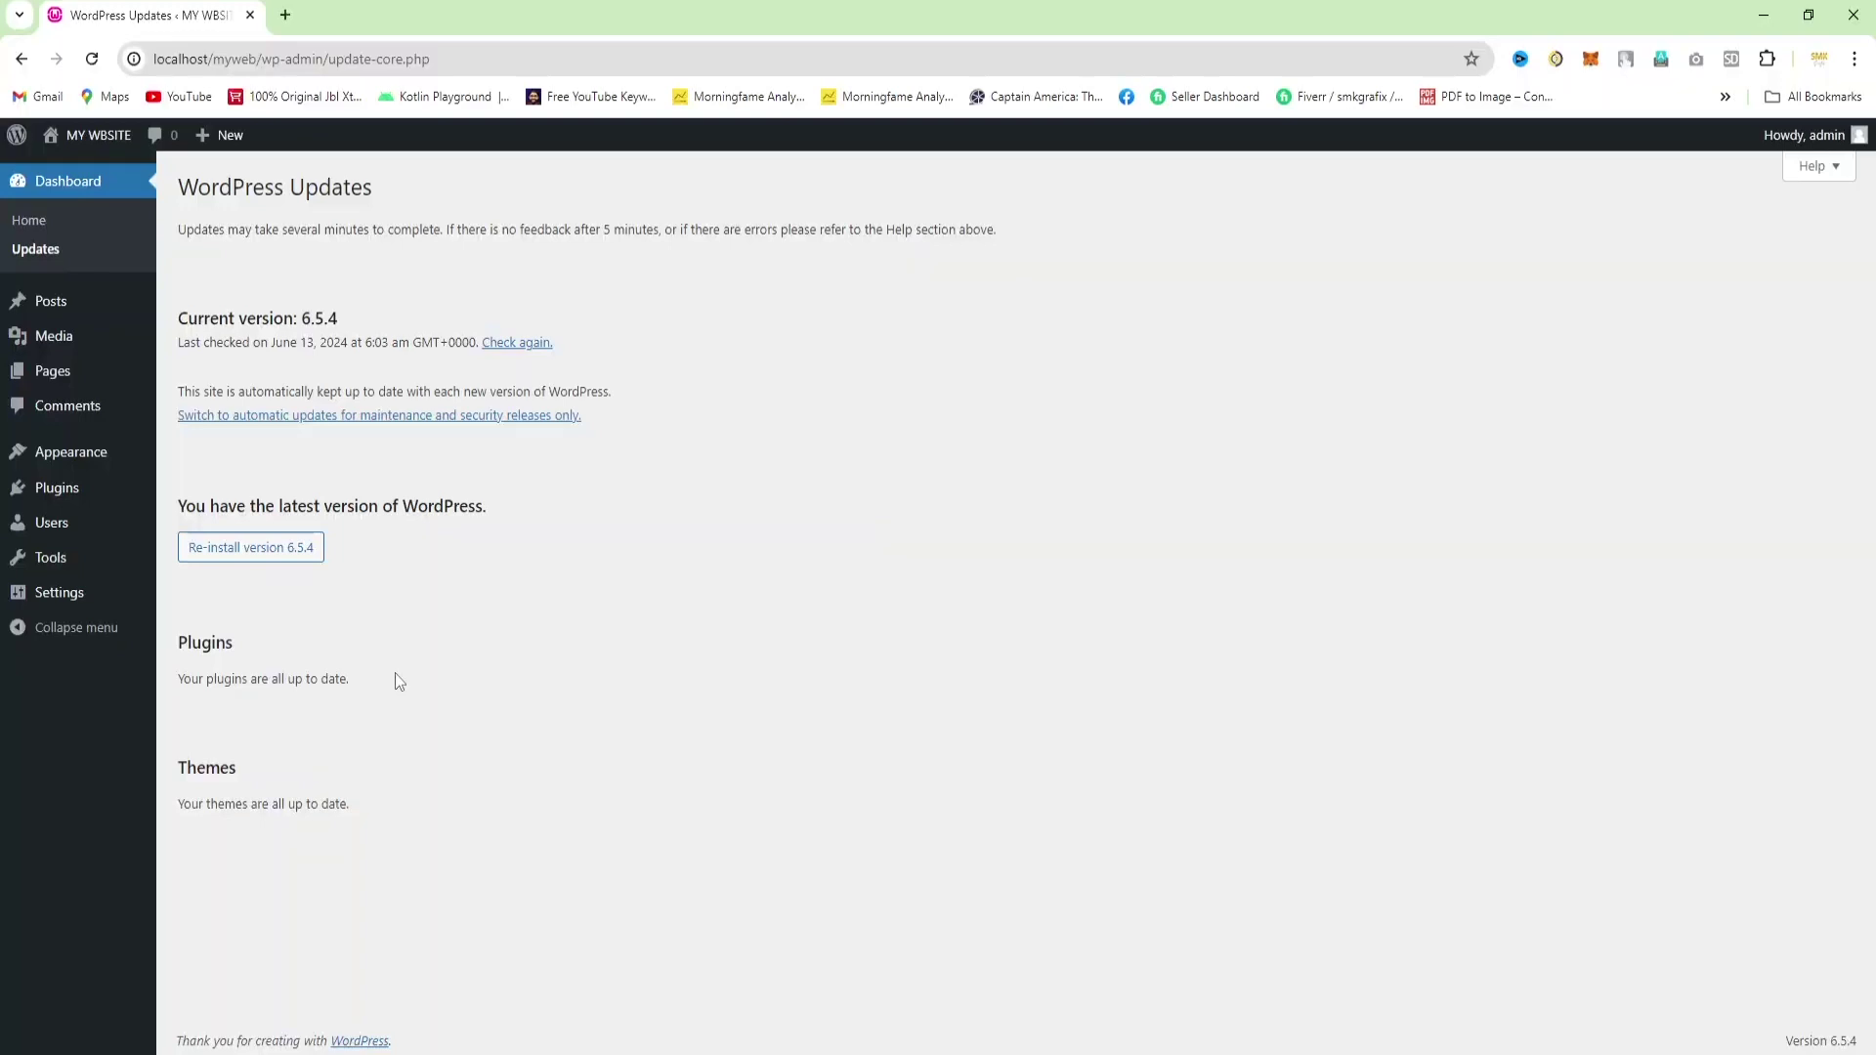
Step: Look at the options for posts and open the upload page for a new media file
mouse_move(88, 303)
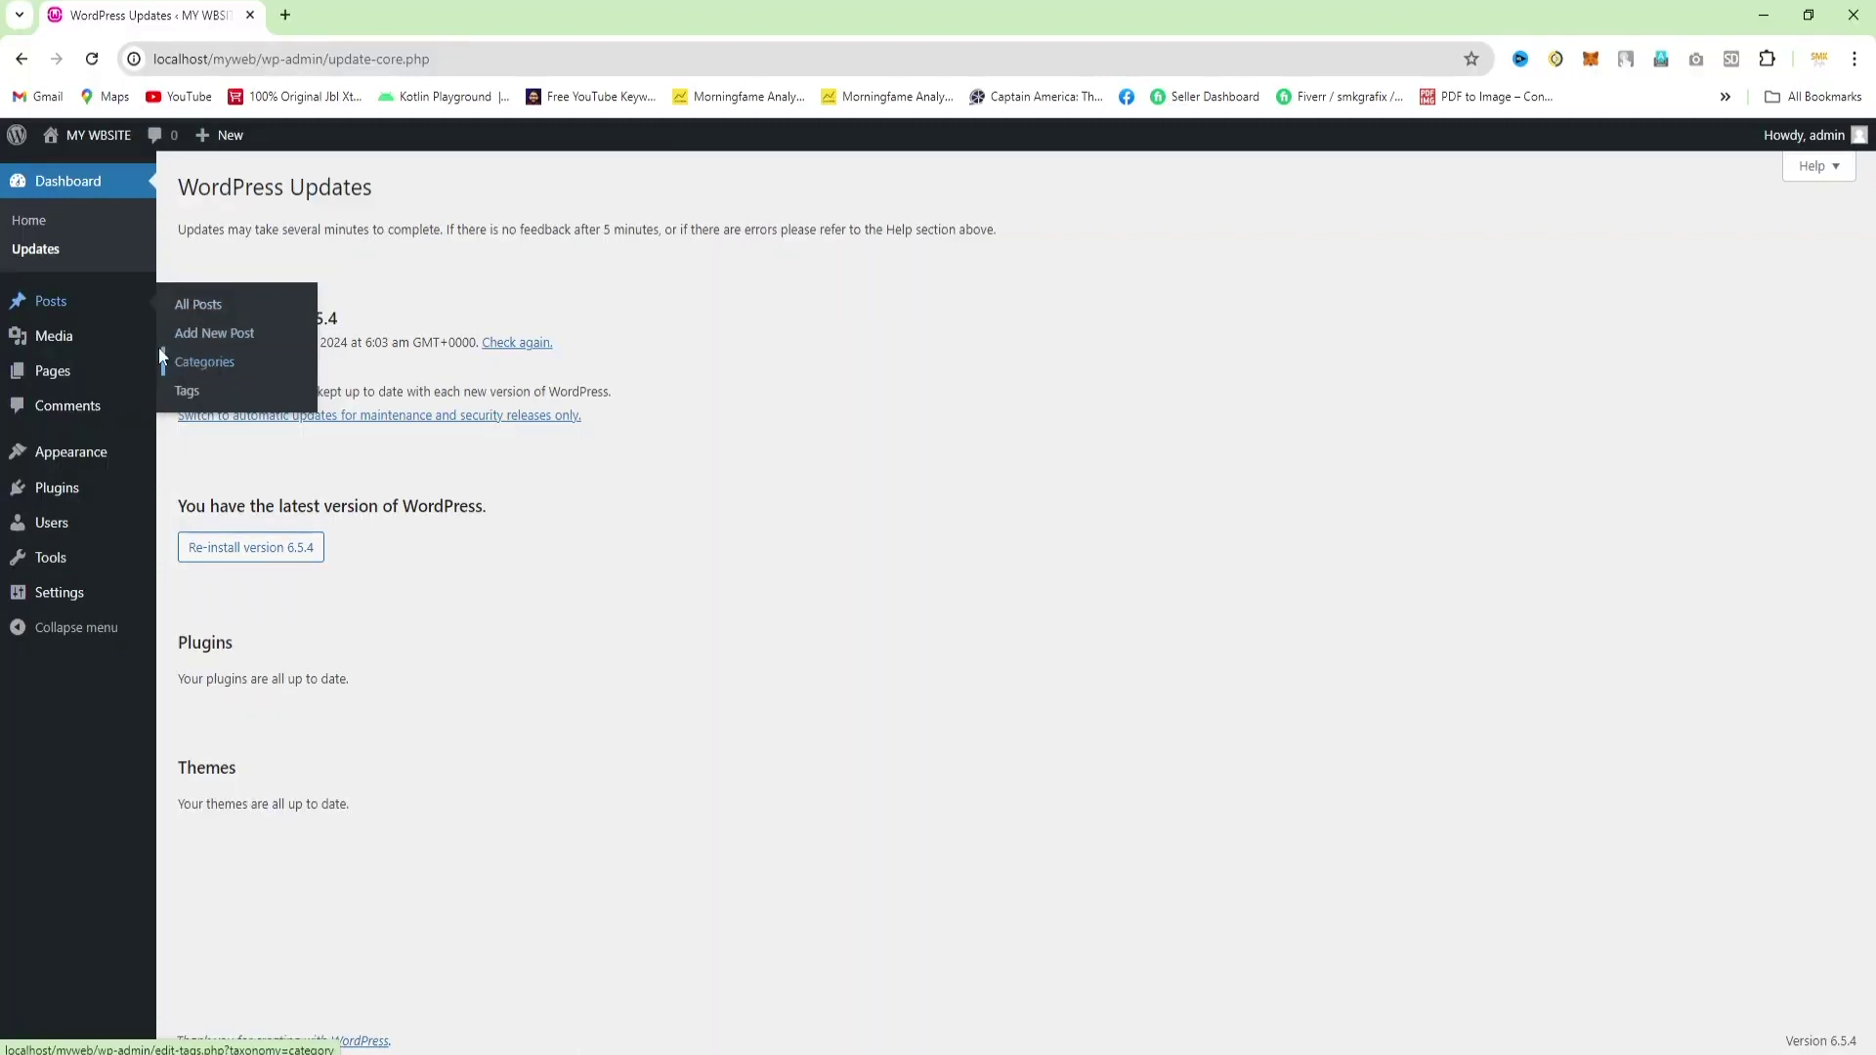
mouse_move(68, 342)
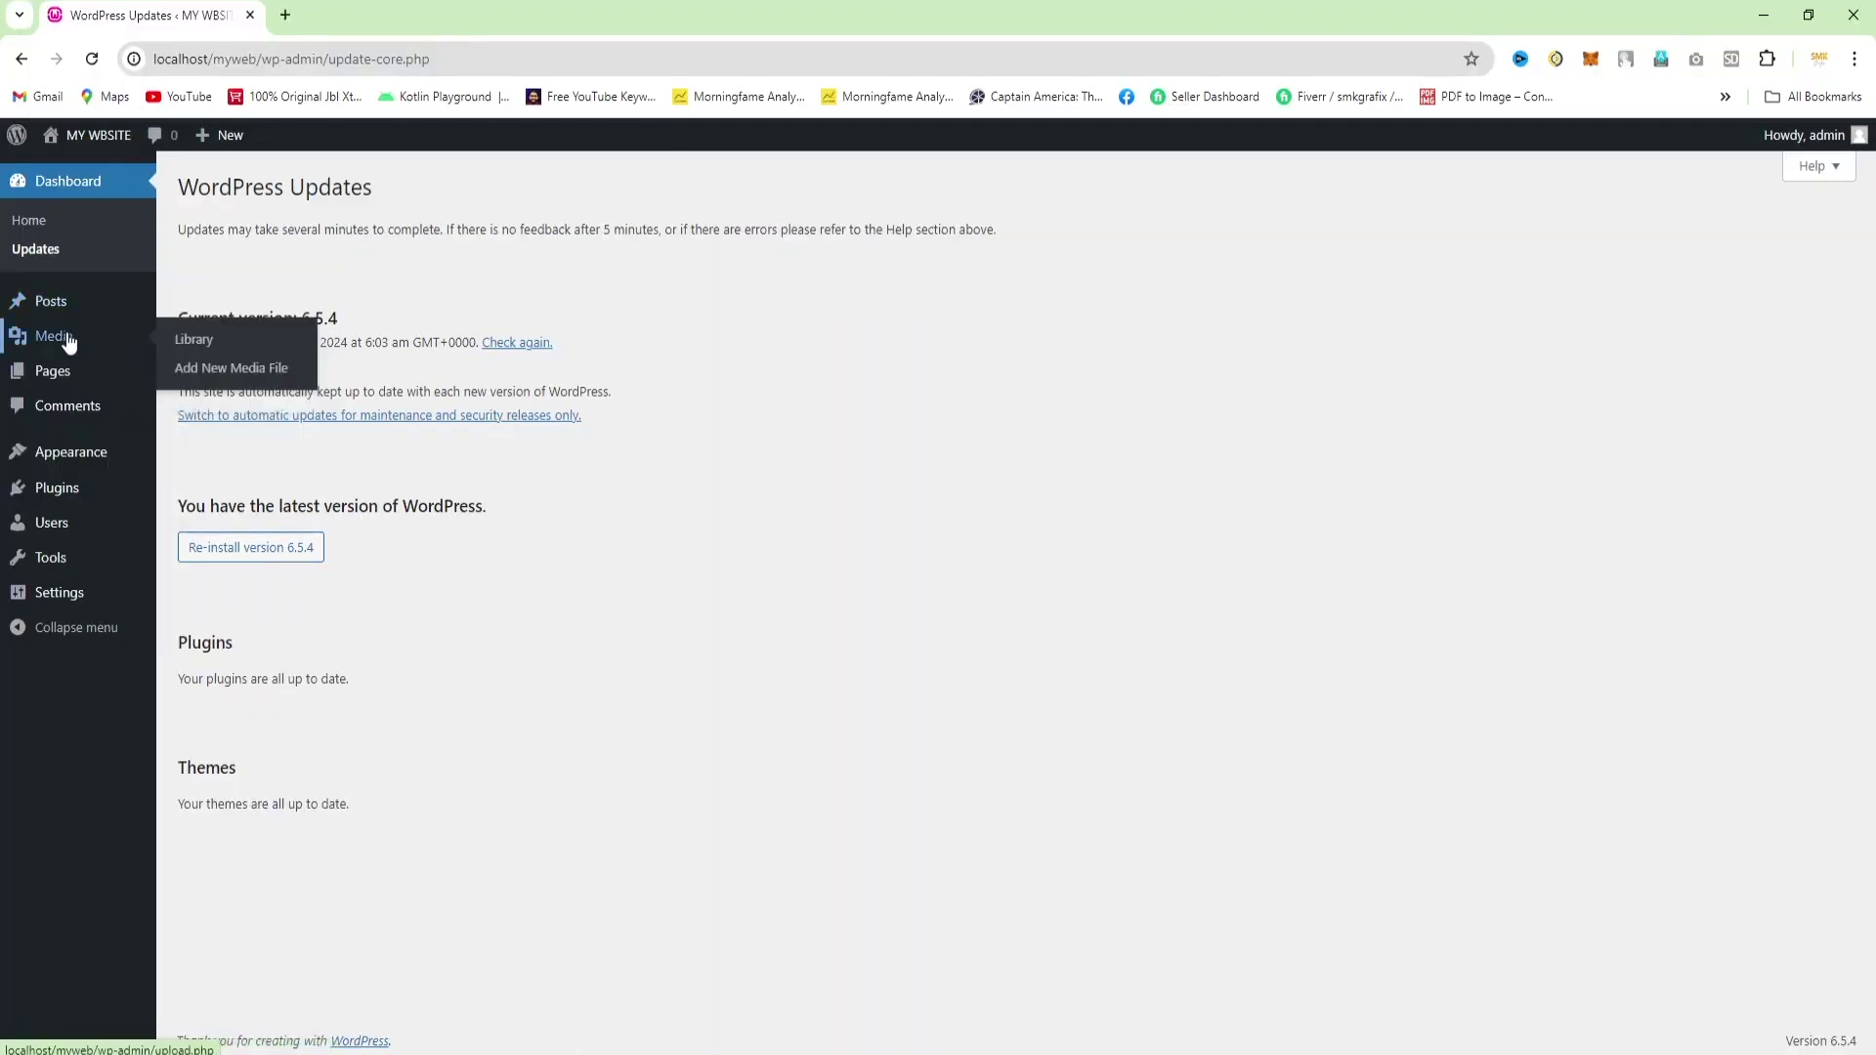
left_click(220, 369)
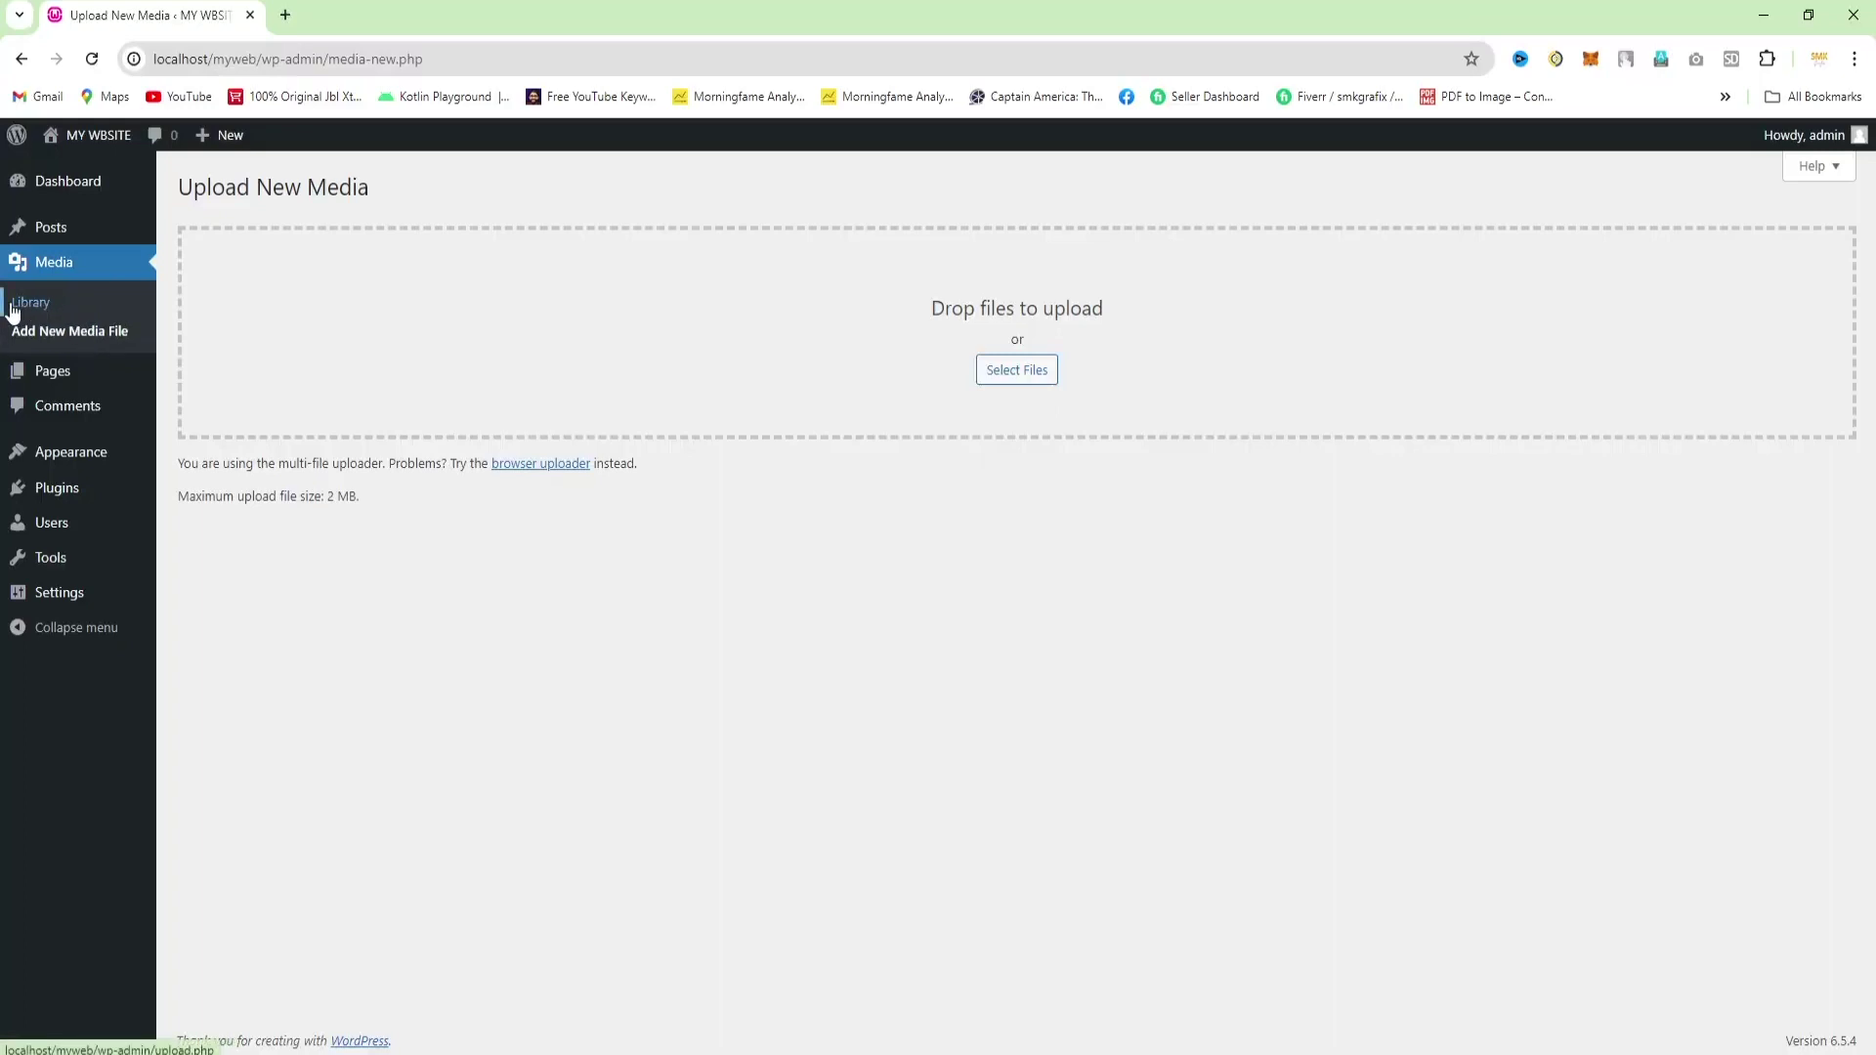
Step: Review the list of all pages and the list of comments on the site
left_click(56, 375)
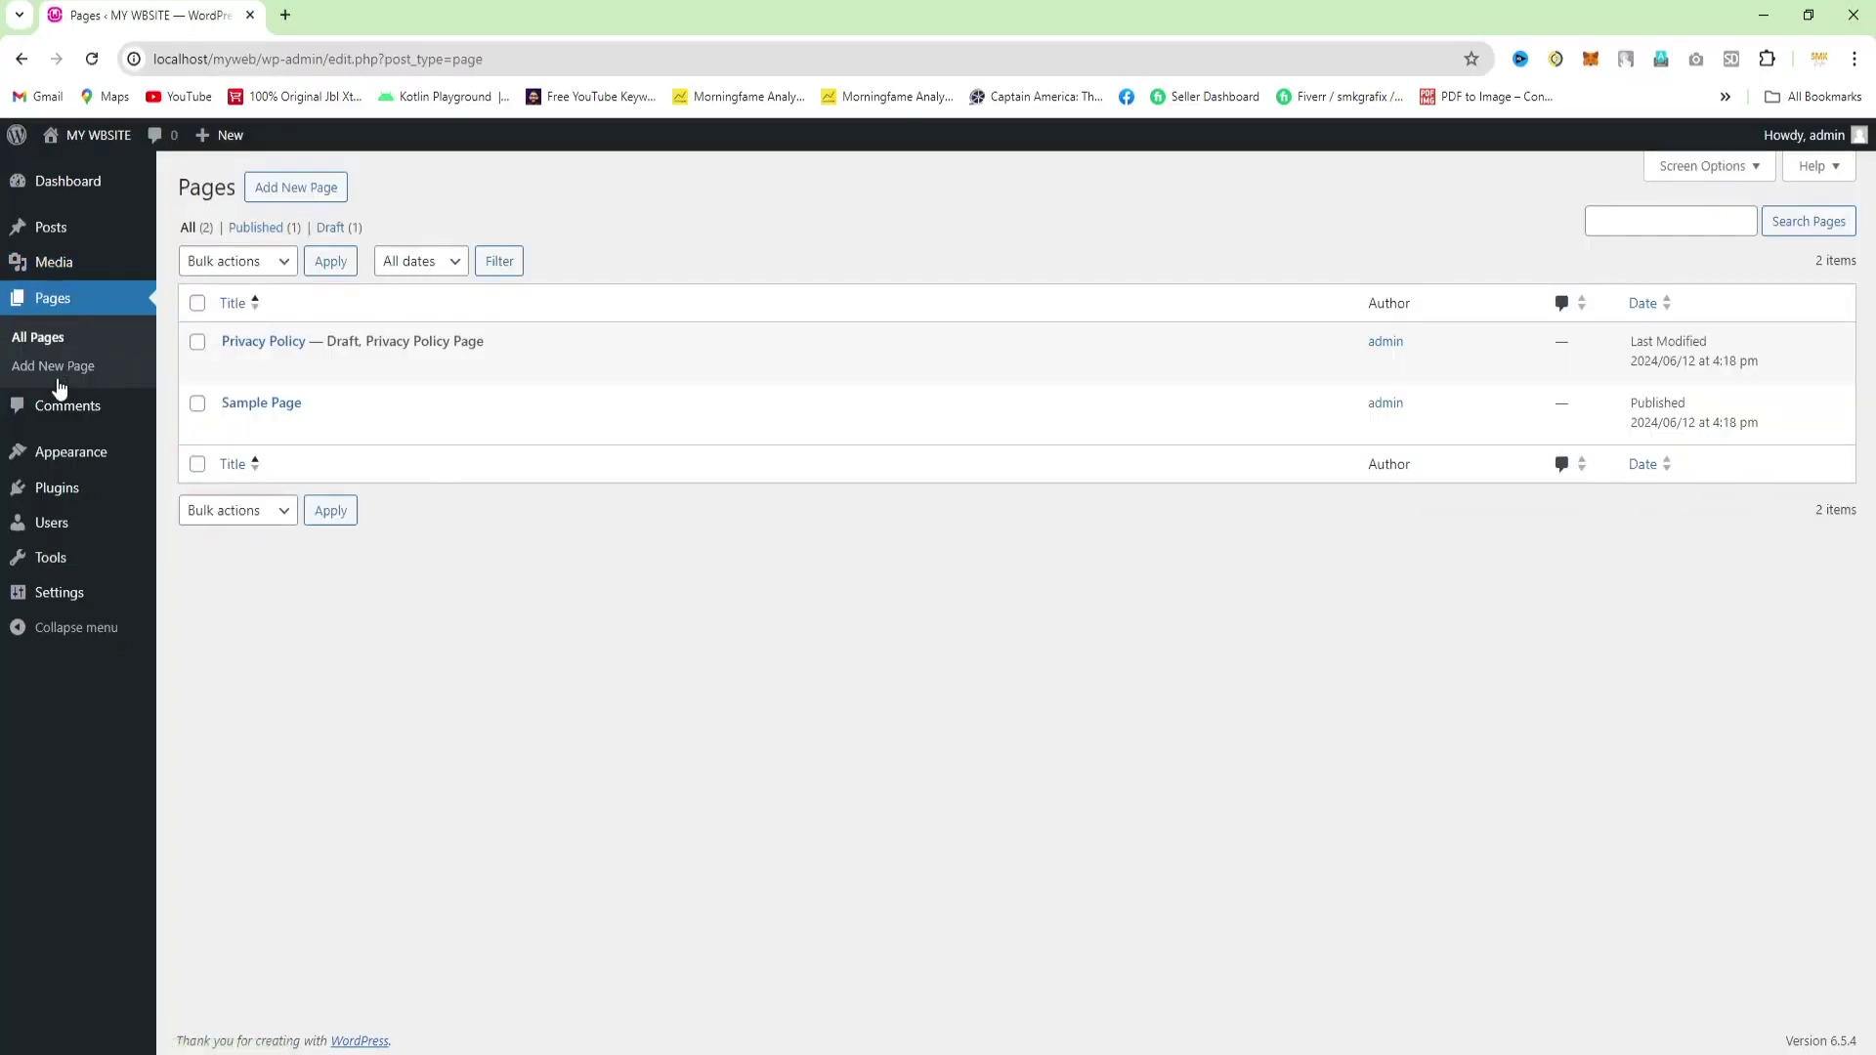
mouse_move(379, 422)
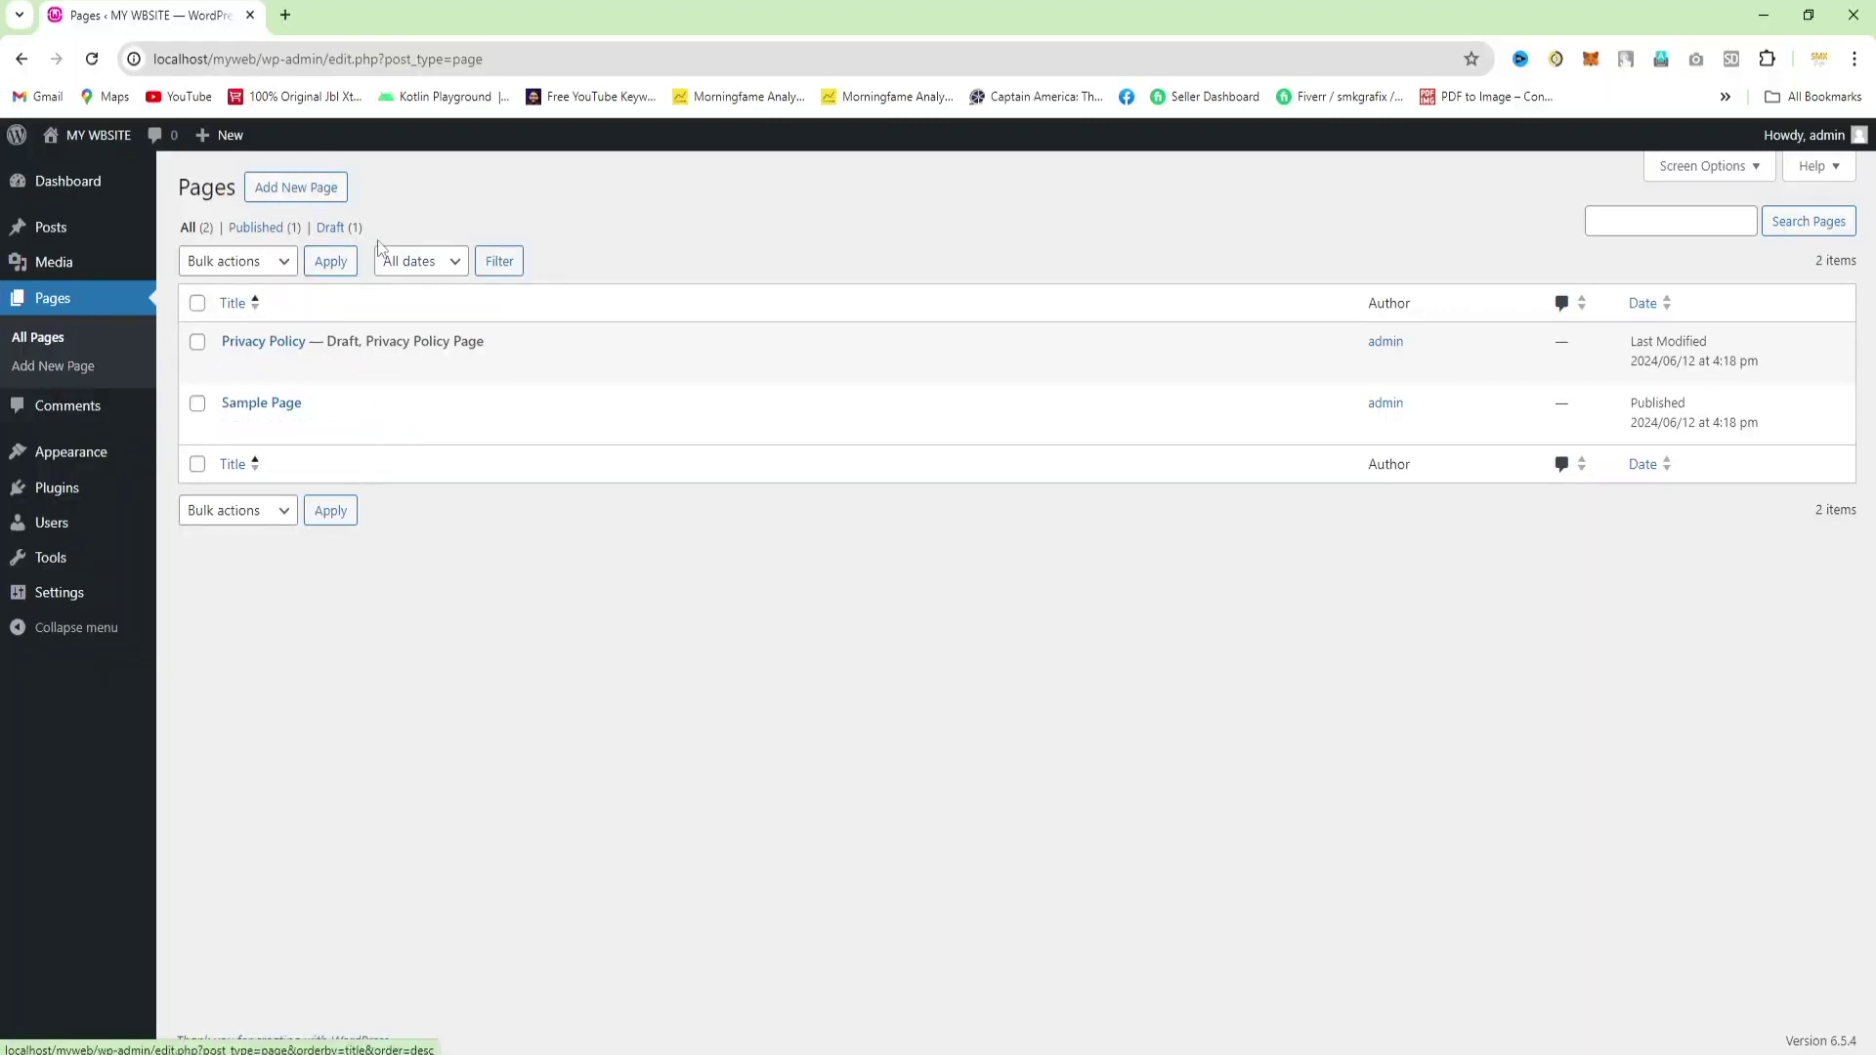
left_click(82, 426)
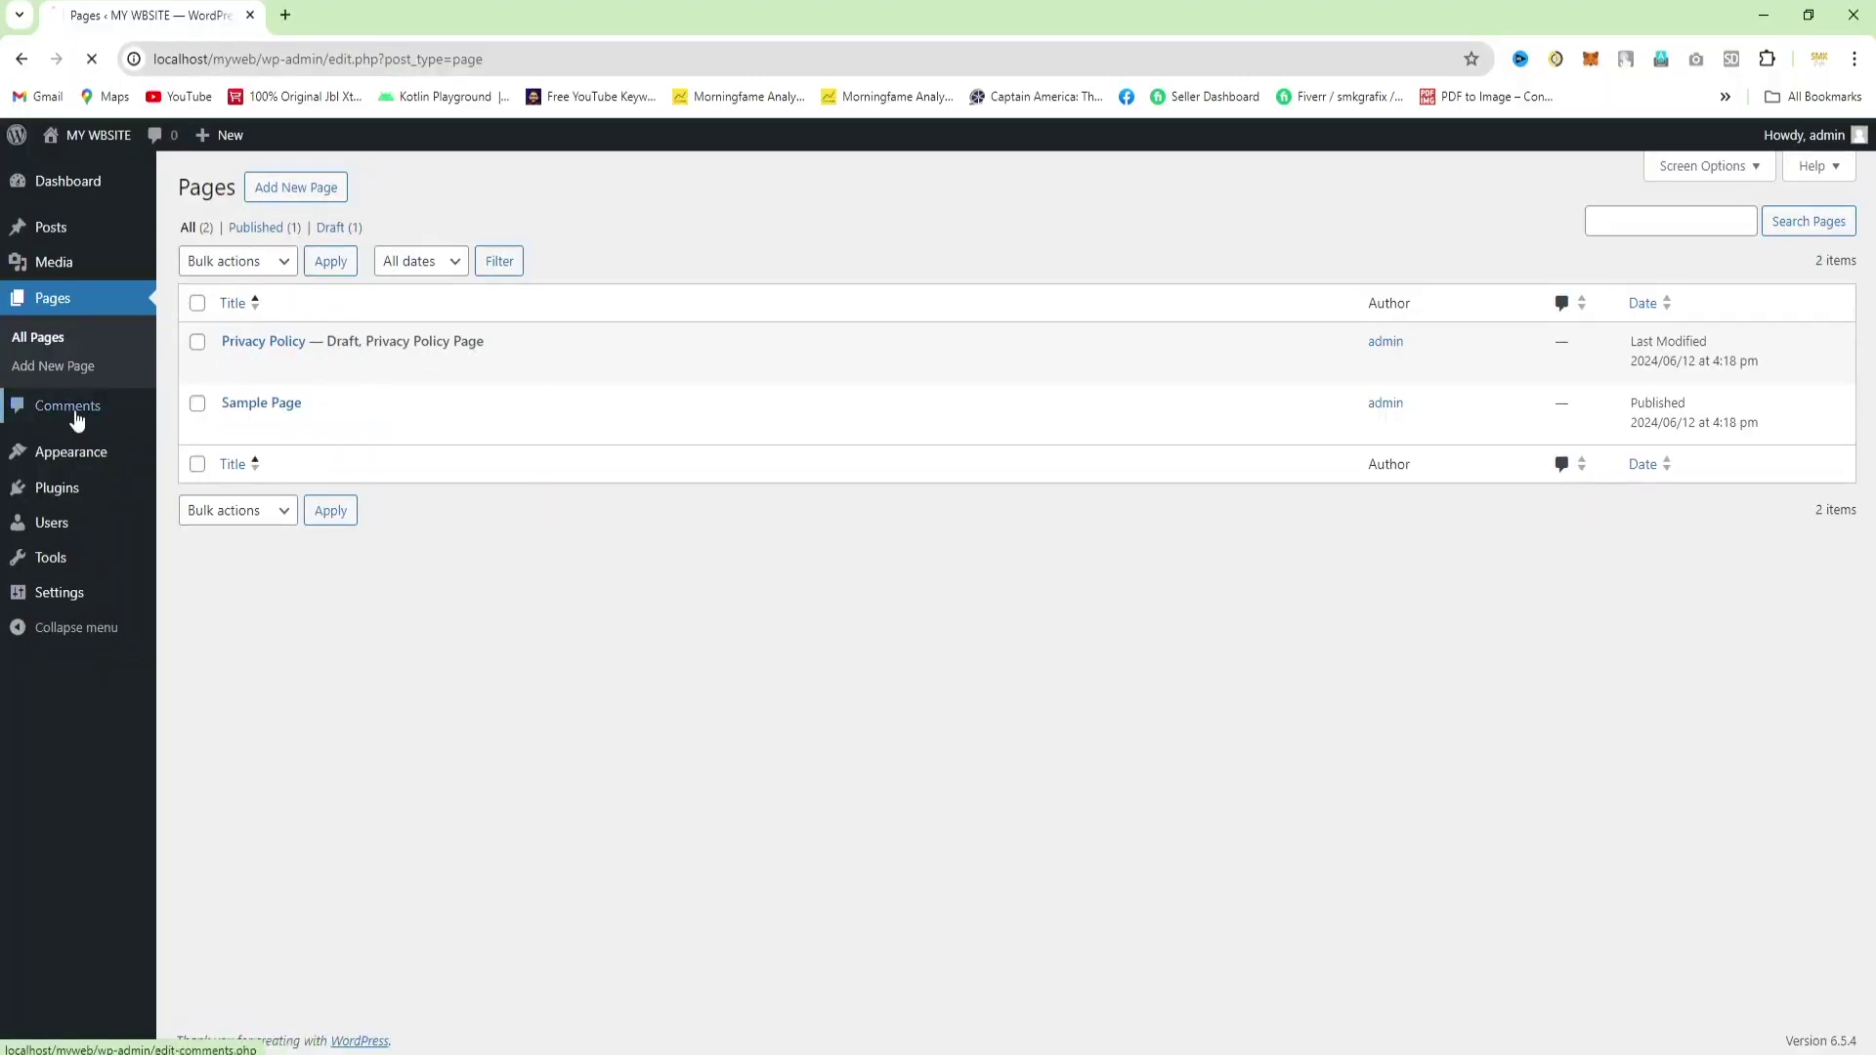
mouse_move(76, 419)
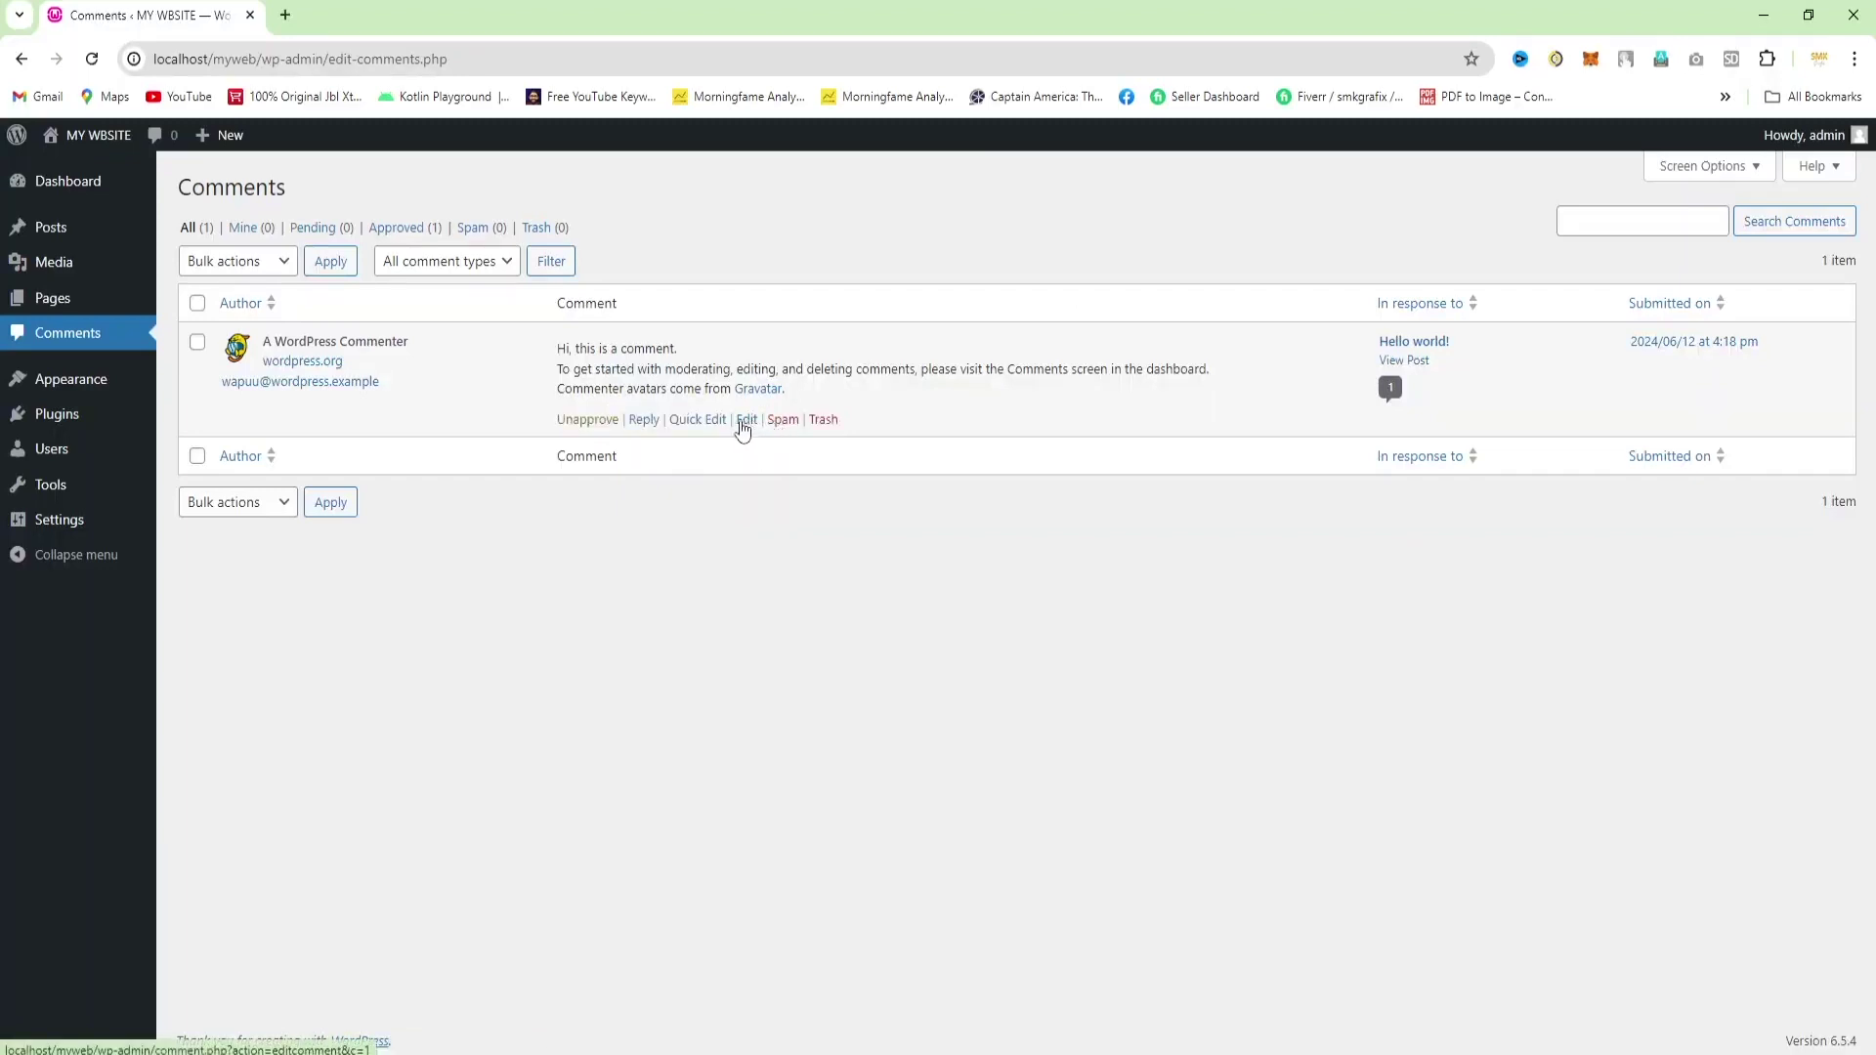
Step: View the installed themes and the list of installed plugins
mouse_move(61, 385)
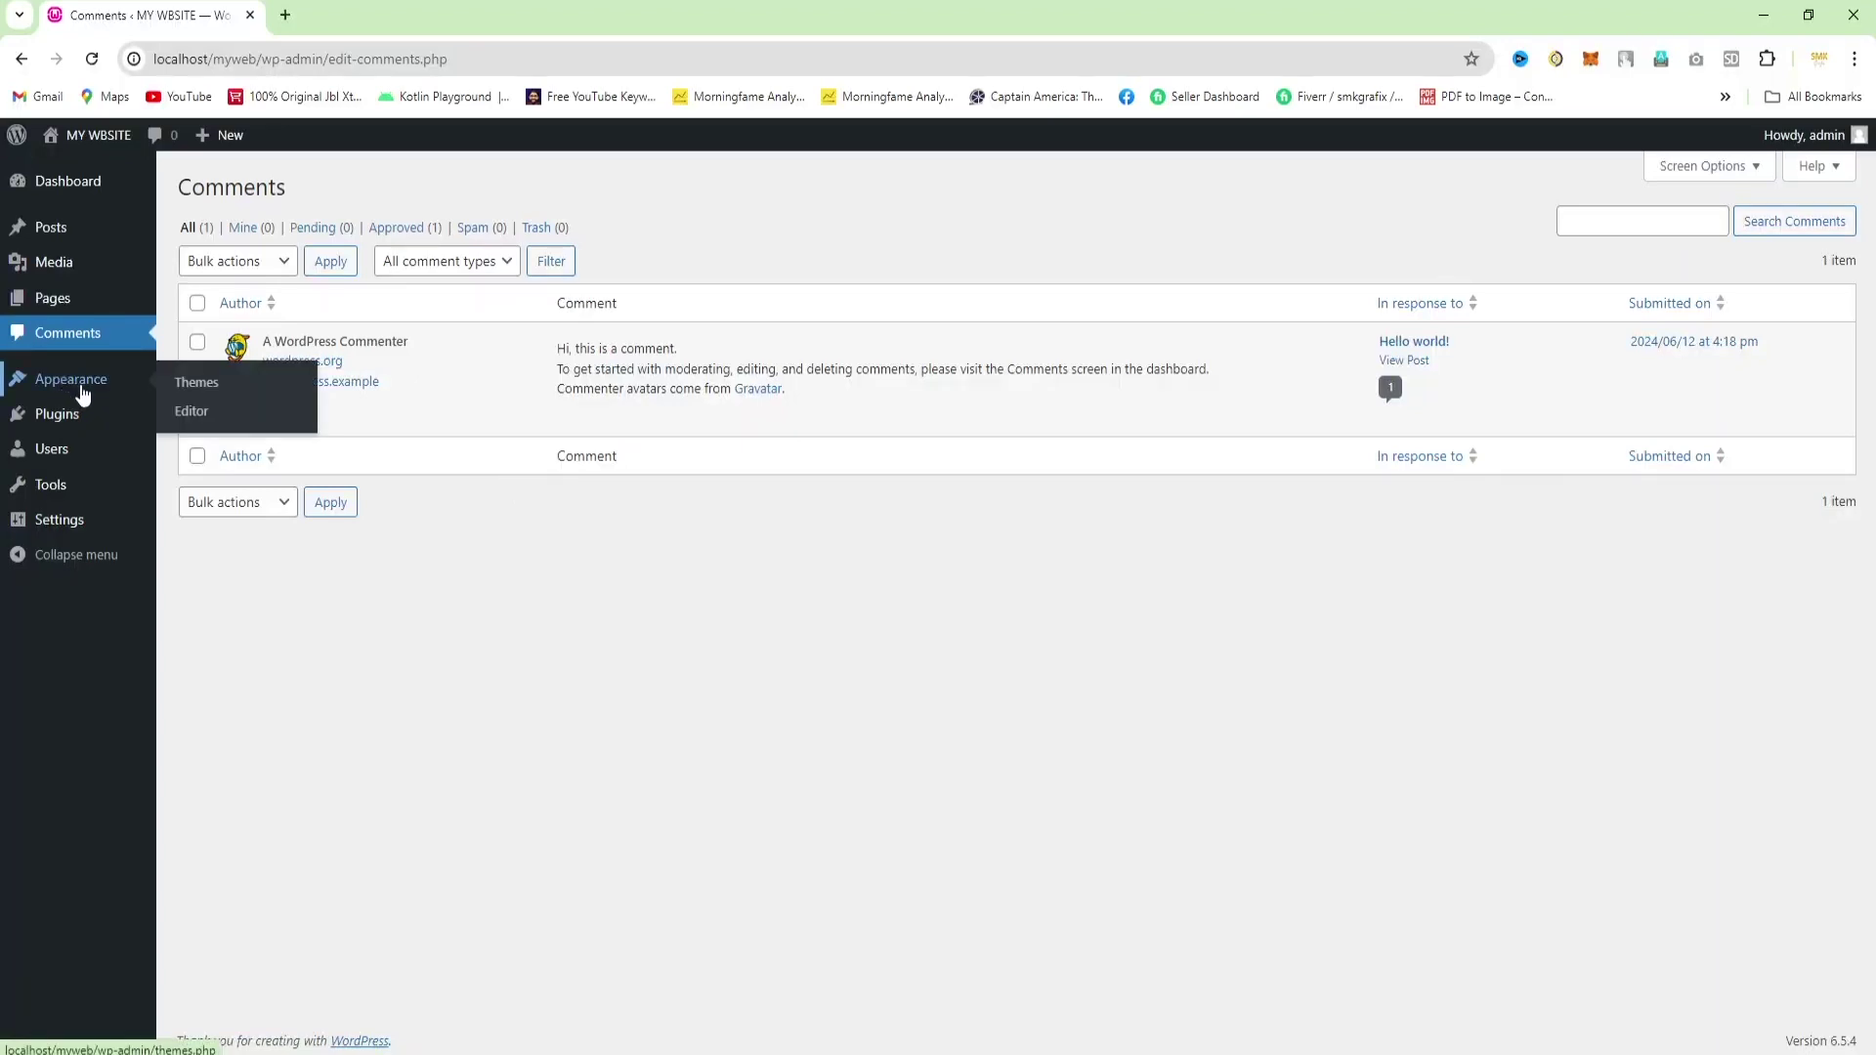
left_click(209, 388)
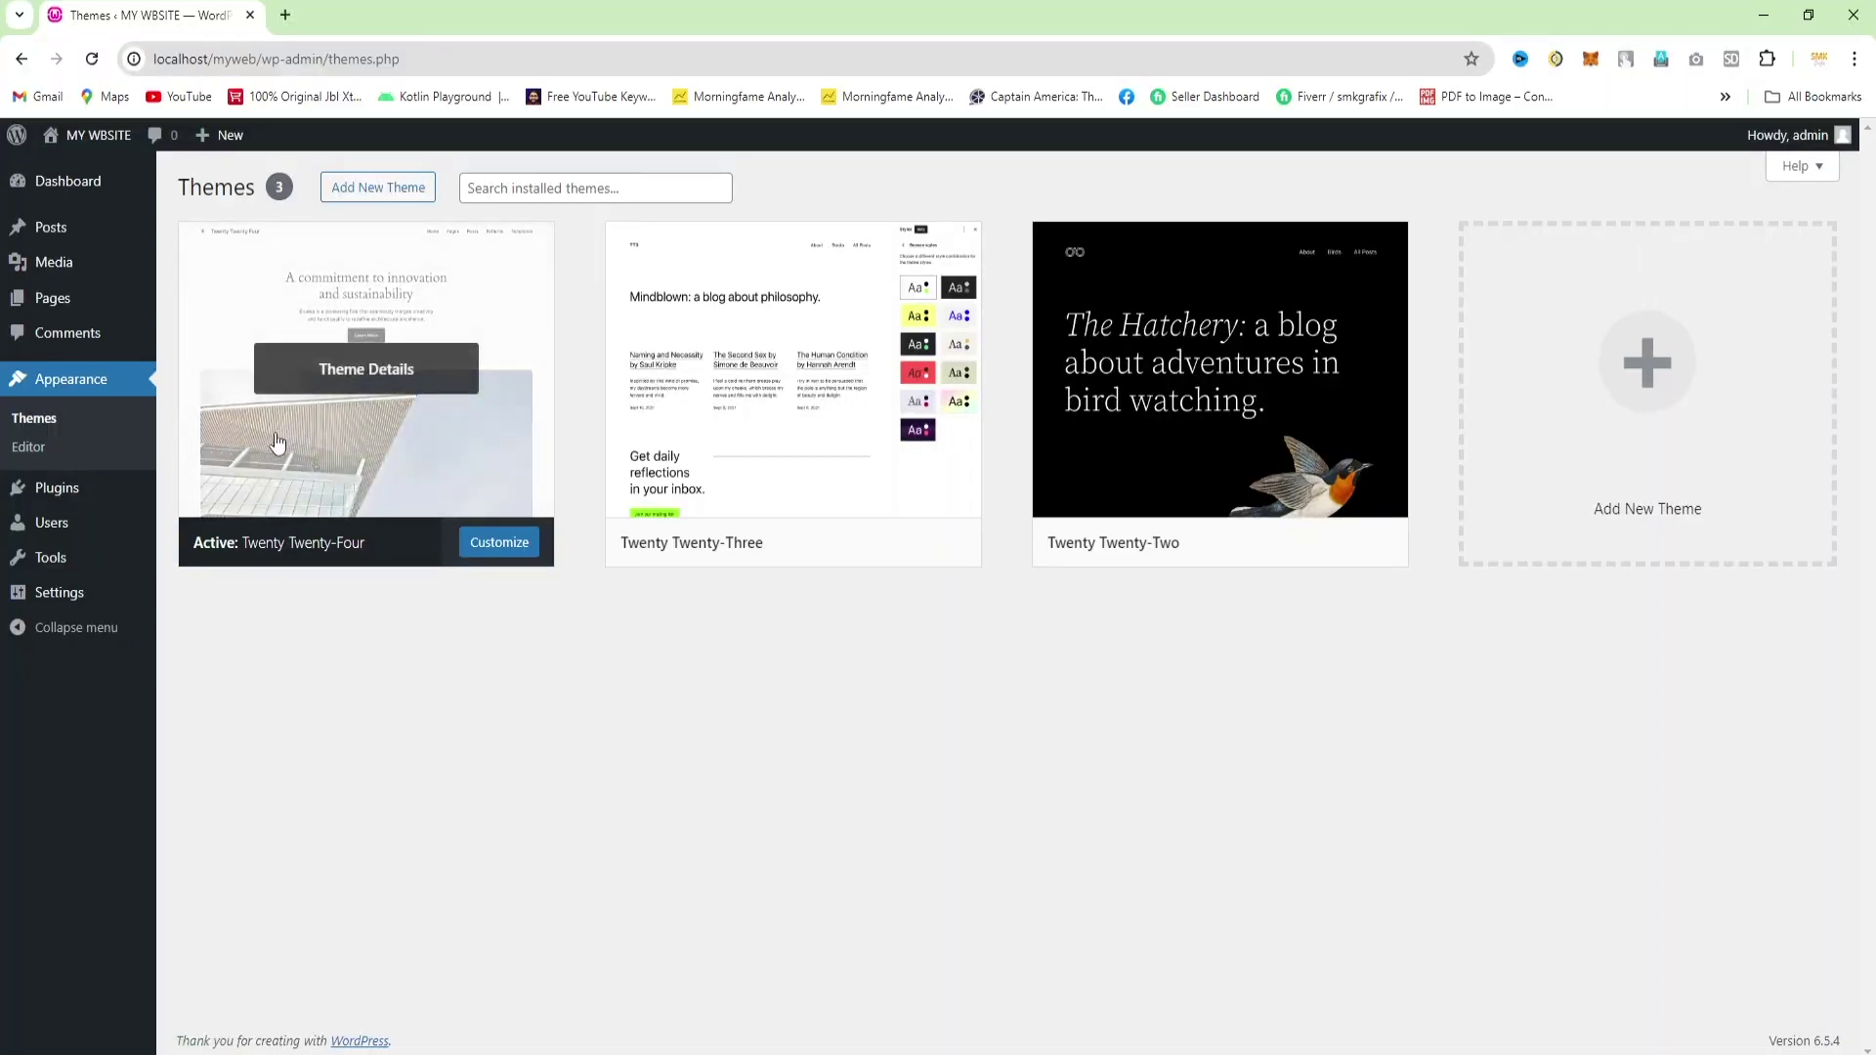
left_click(76, 493)
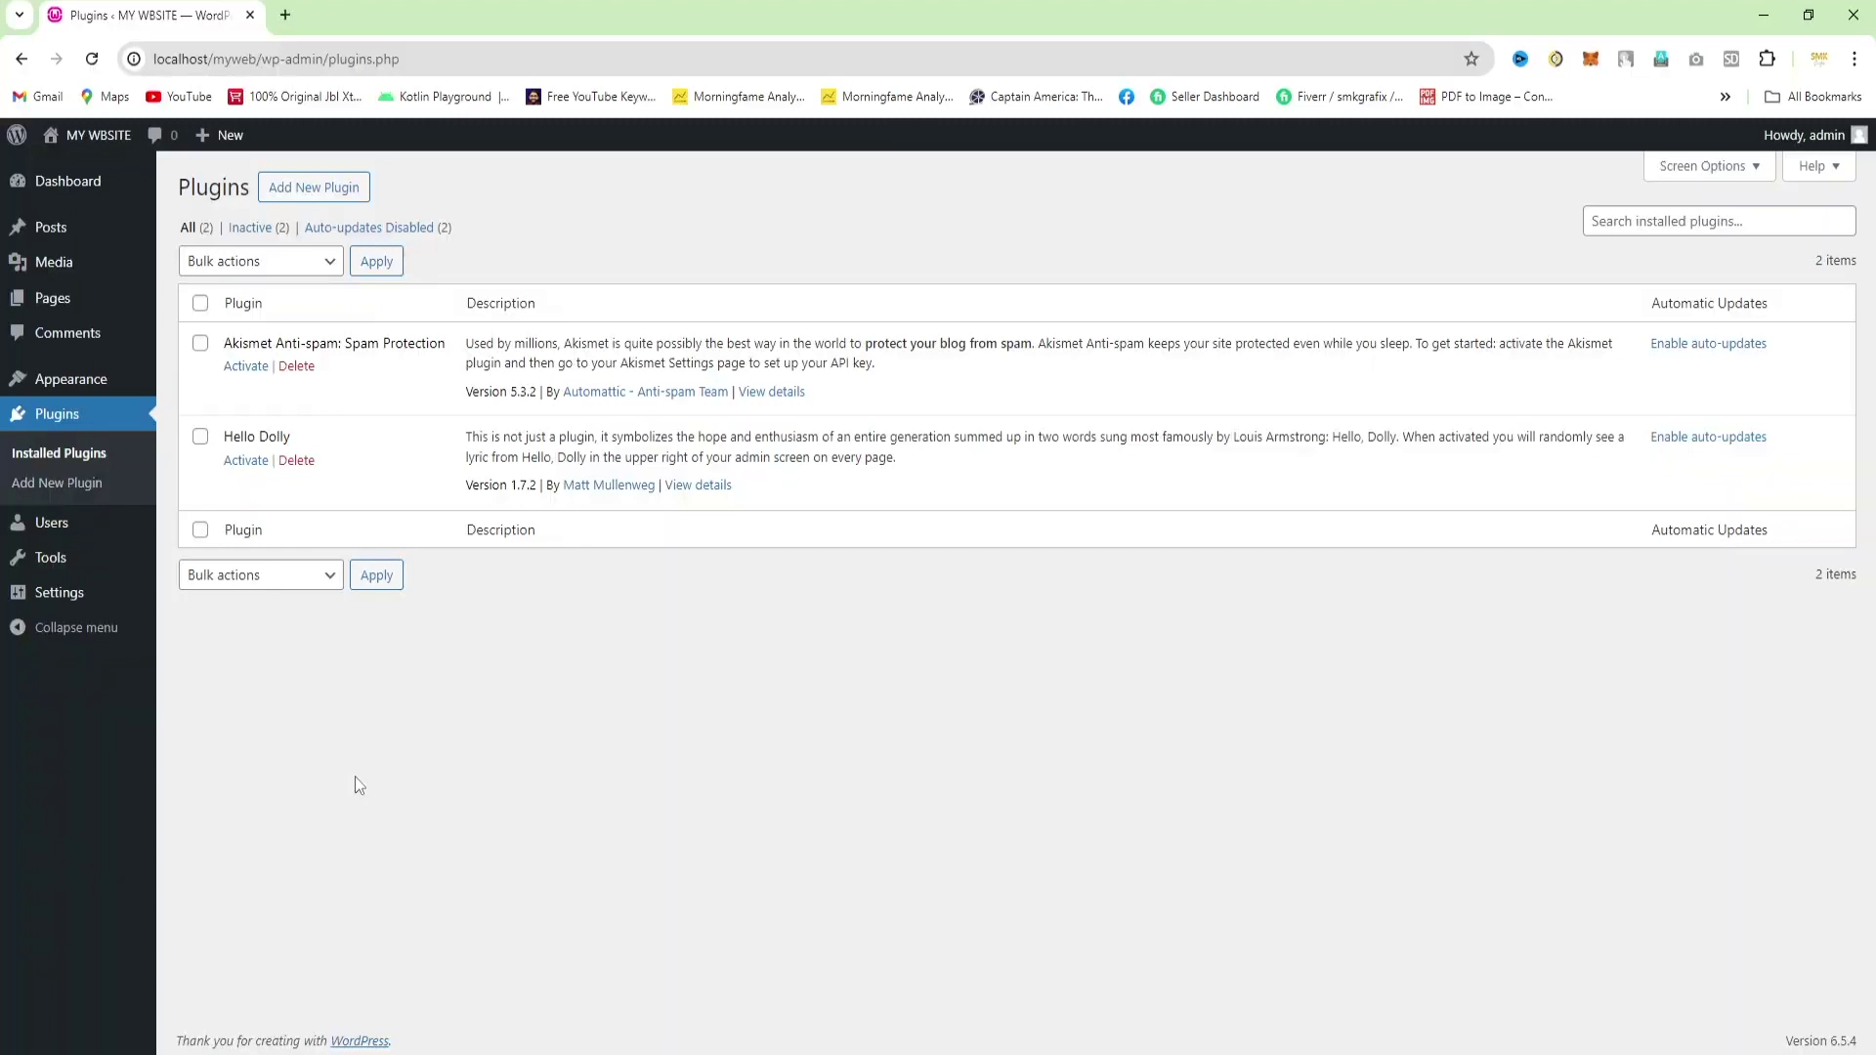
Step: Open the list of all users and look through the roles available for changing a user's role
mouse_move(76, 535)
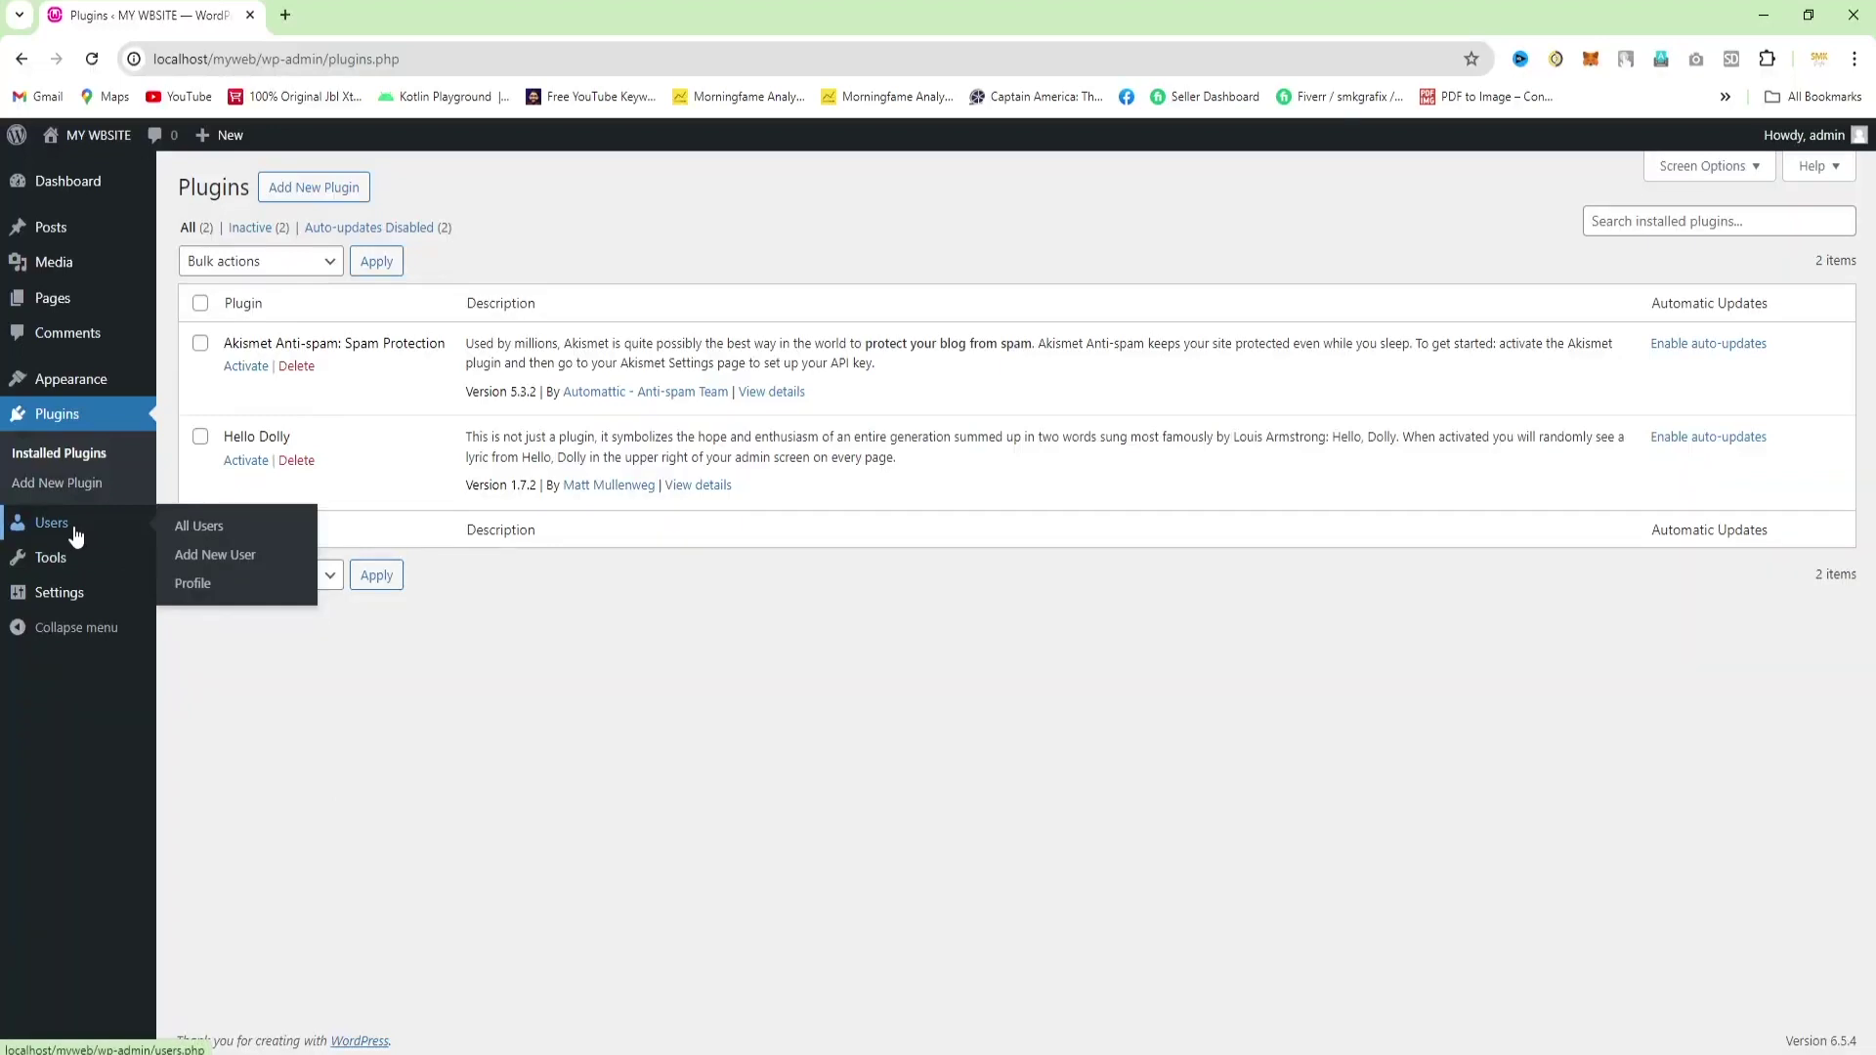
left_click(76, 535)
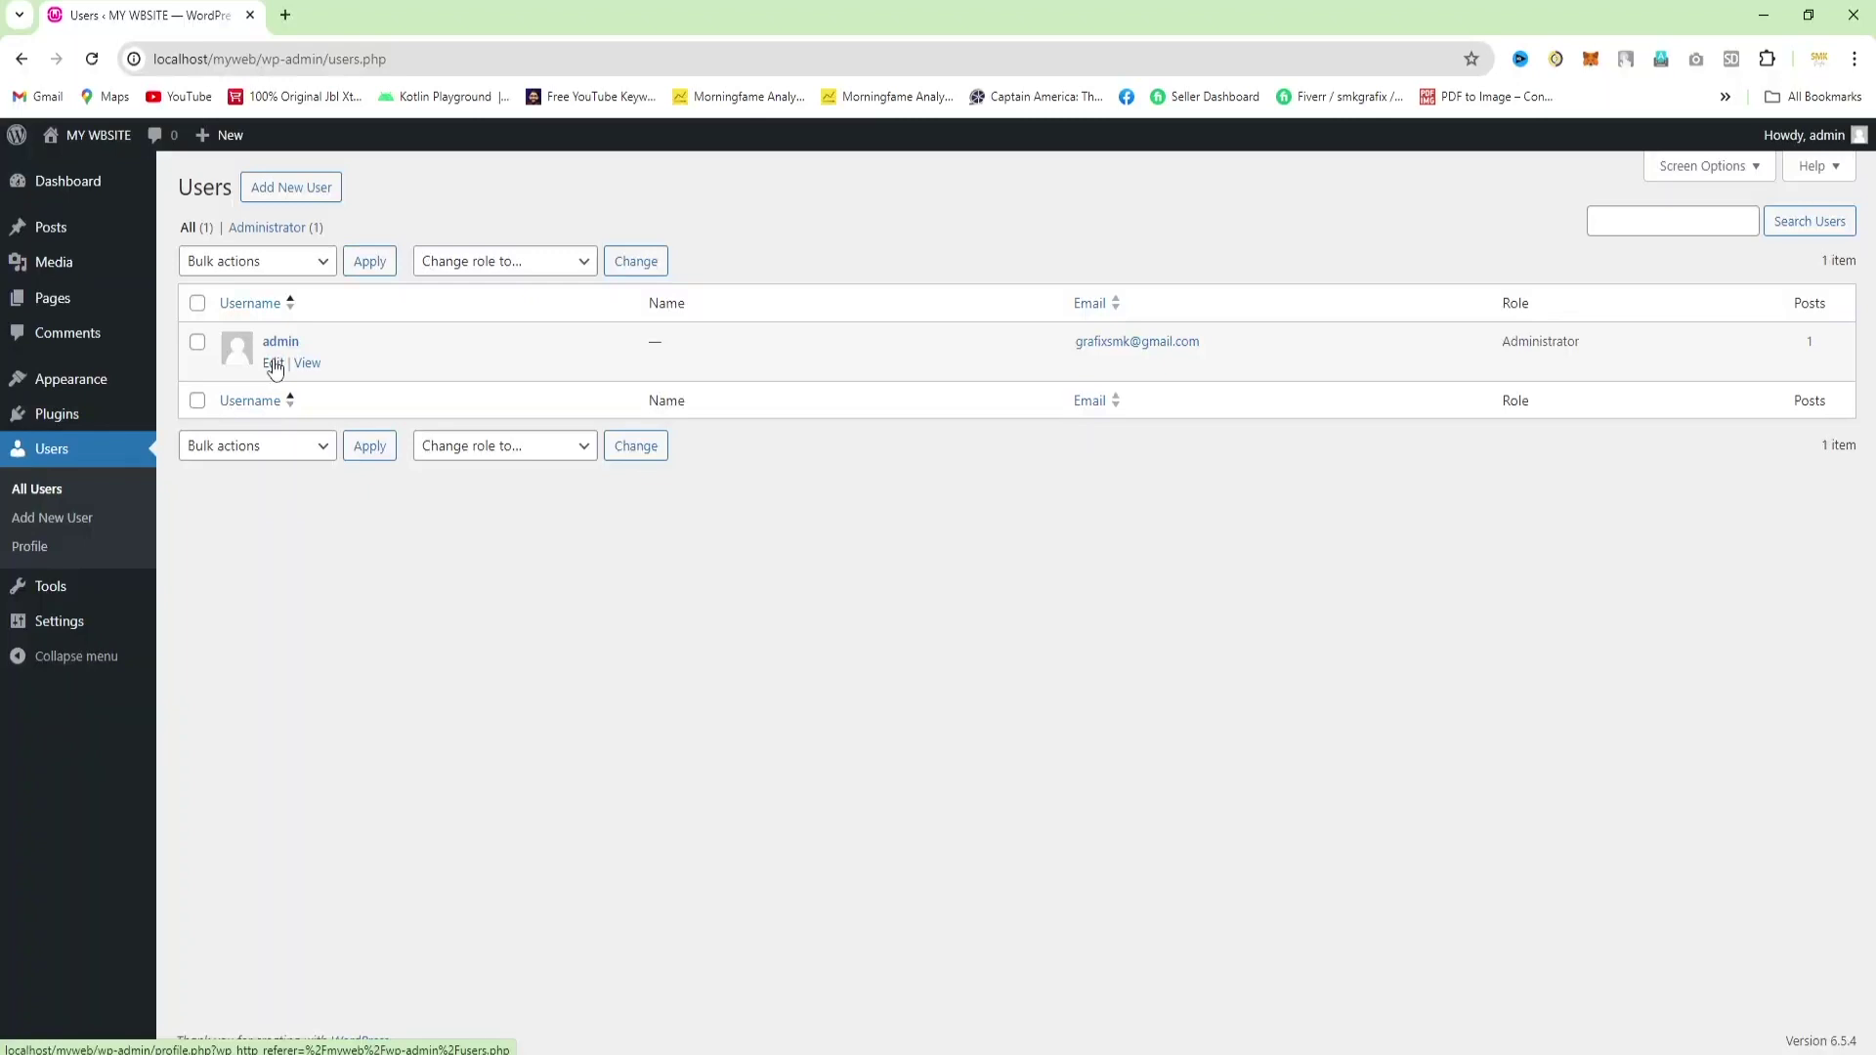
left_click(581, 262)
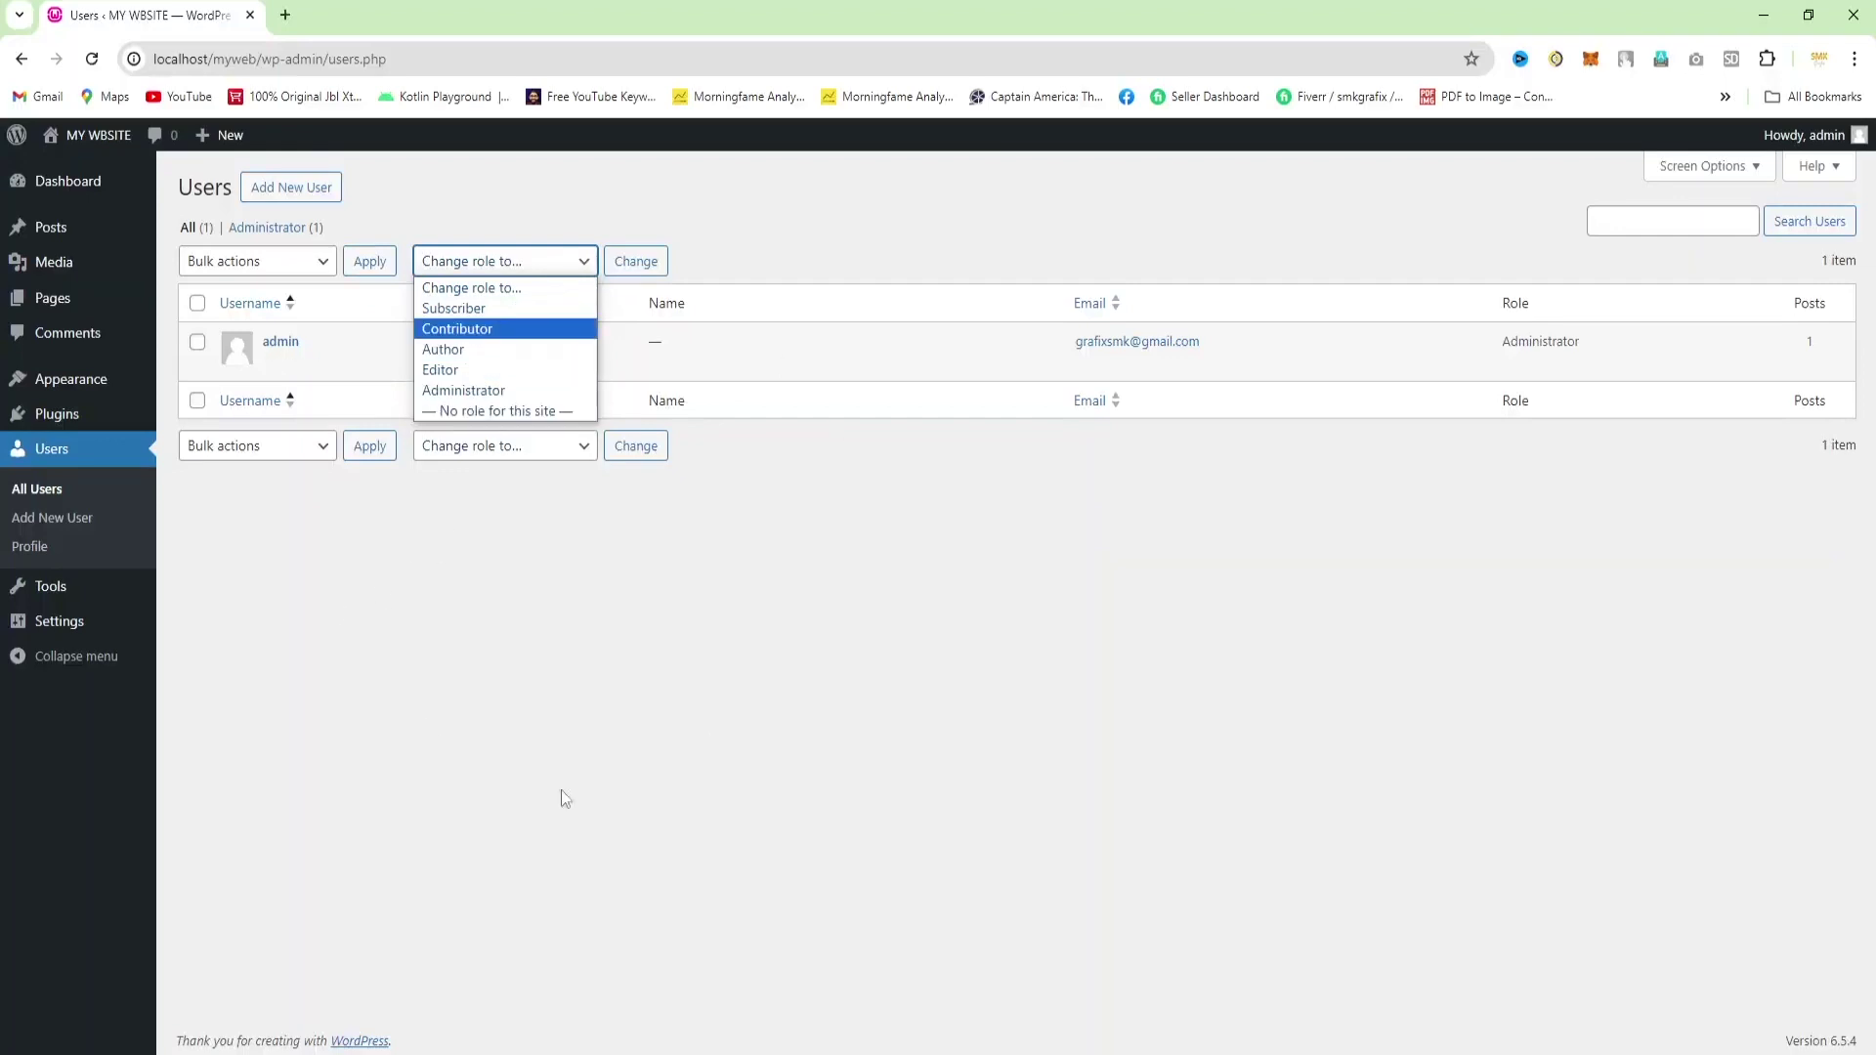
key("Down")
key("Down")
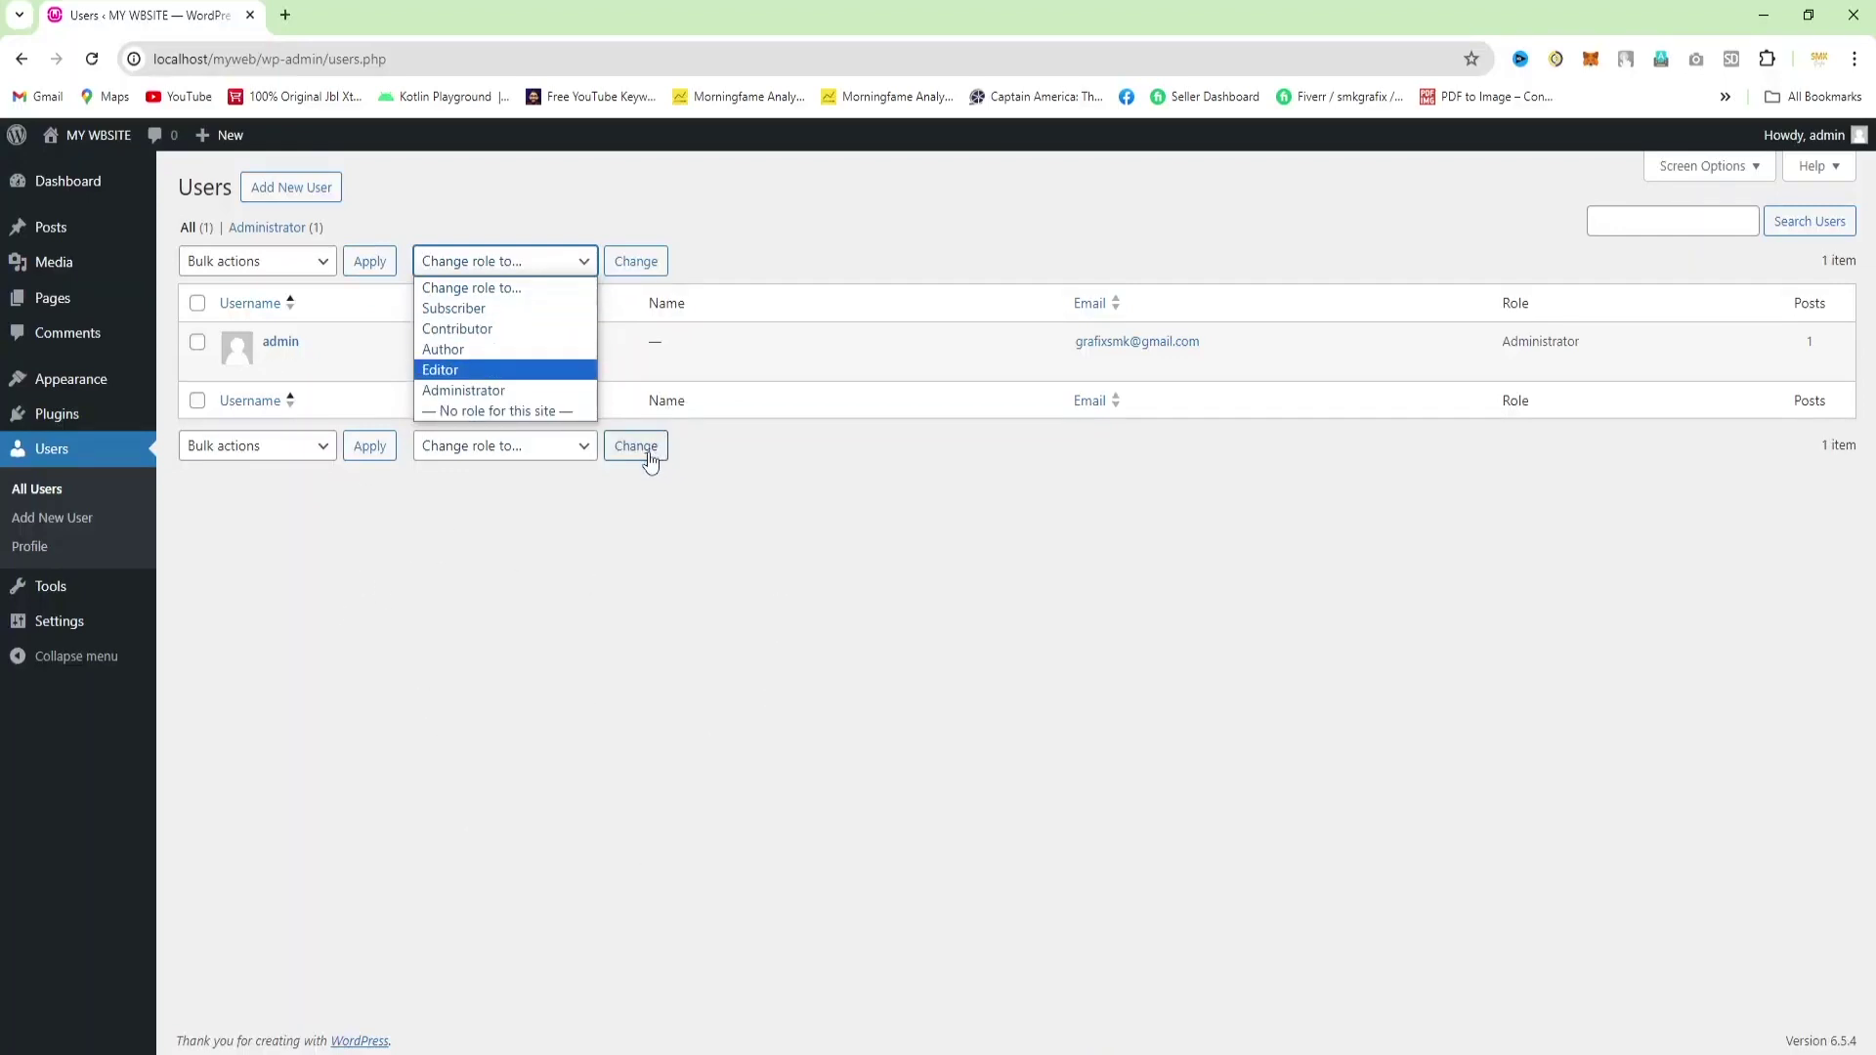
key("Up")
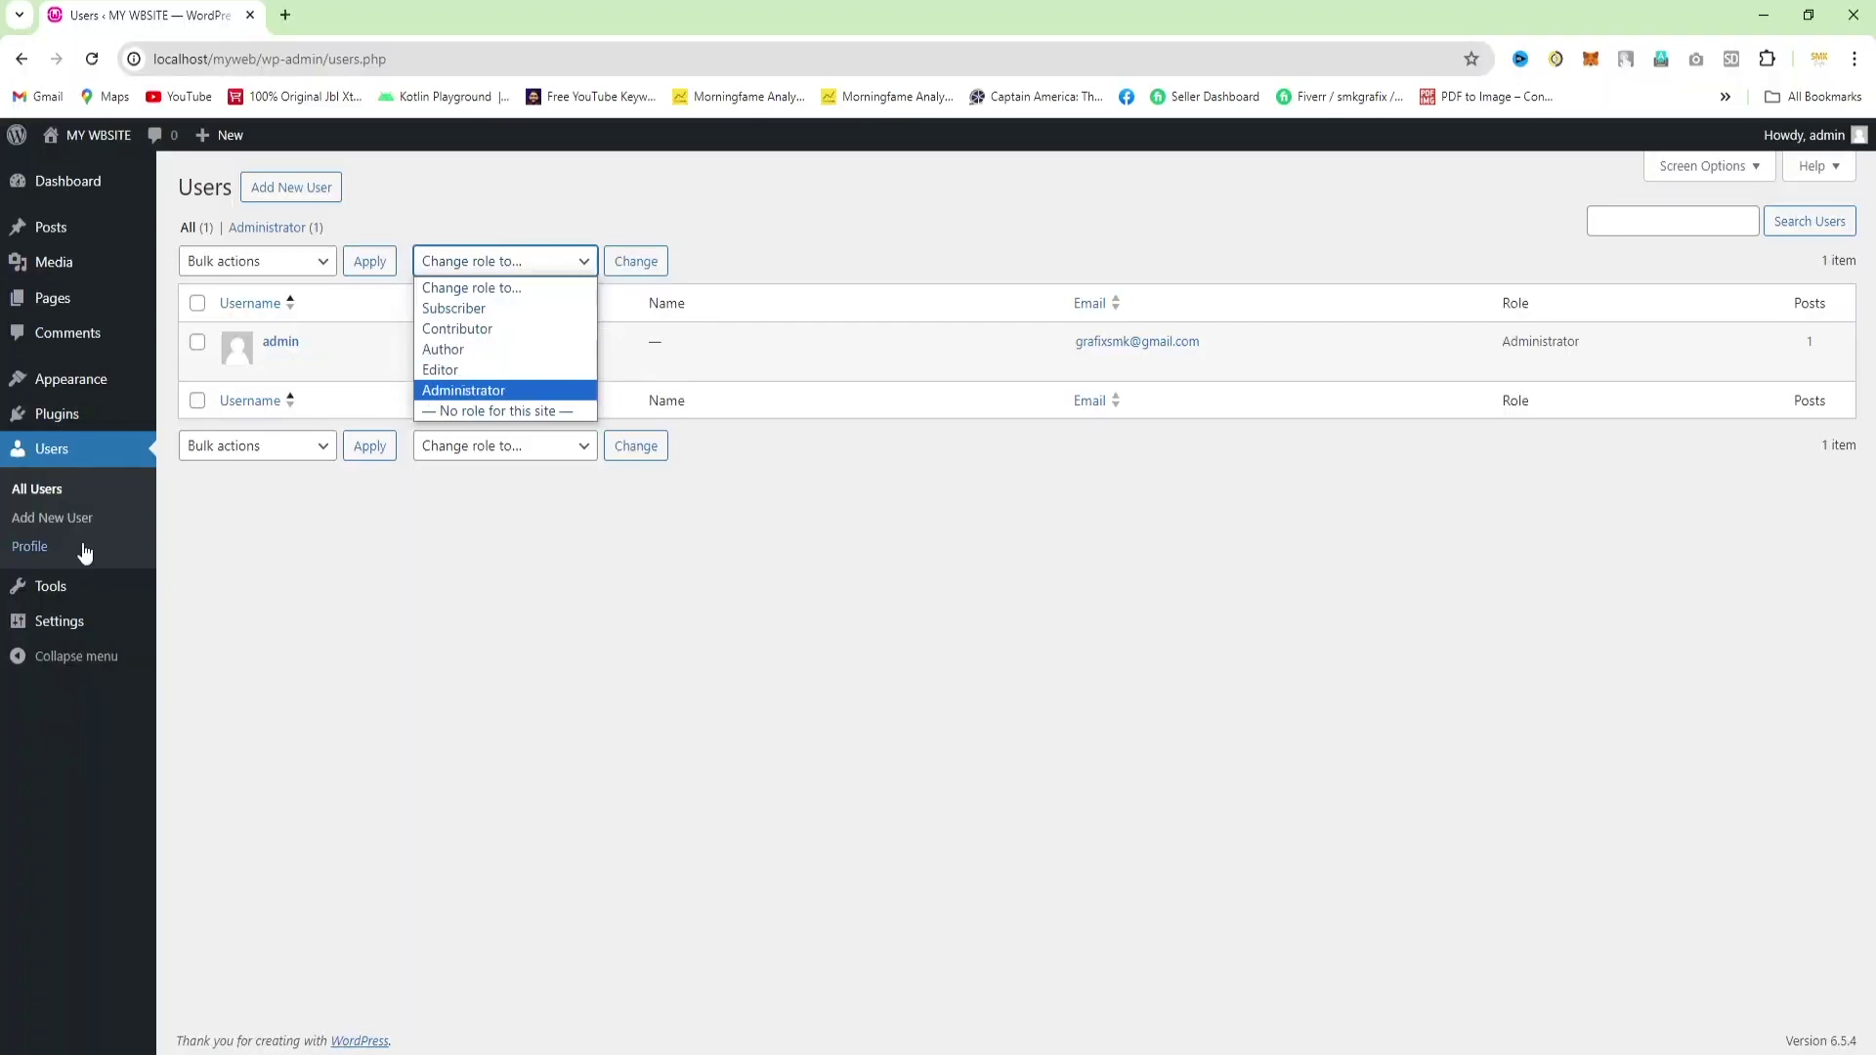
Step: View the Available Tools page and examine the General Settings, including the administration email address and the new user default role
left_click(68, 599)
left_click(69, 599)
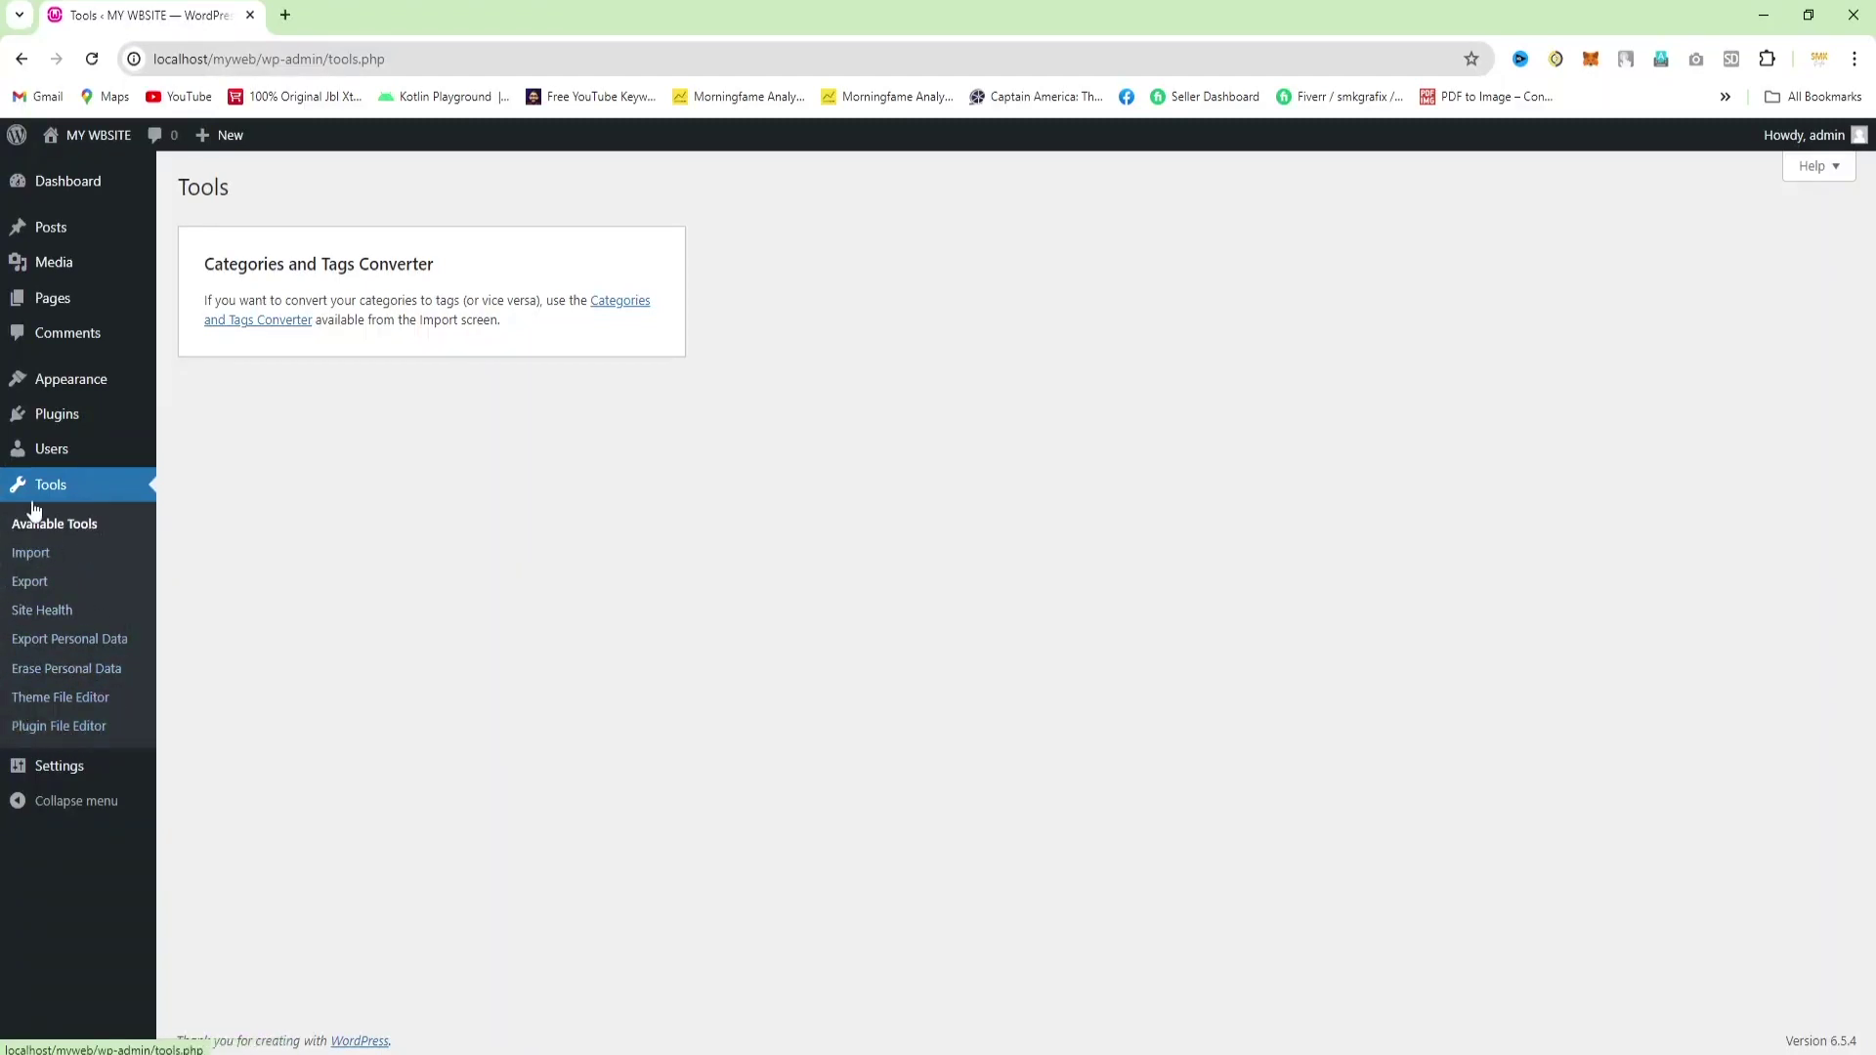
left_click(71, 767)
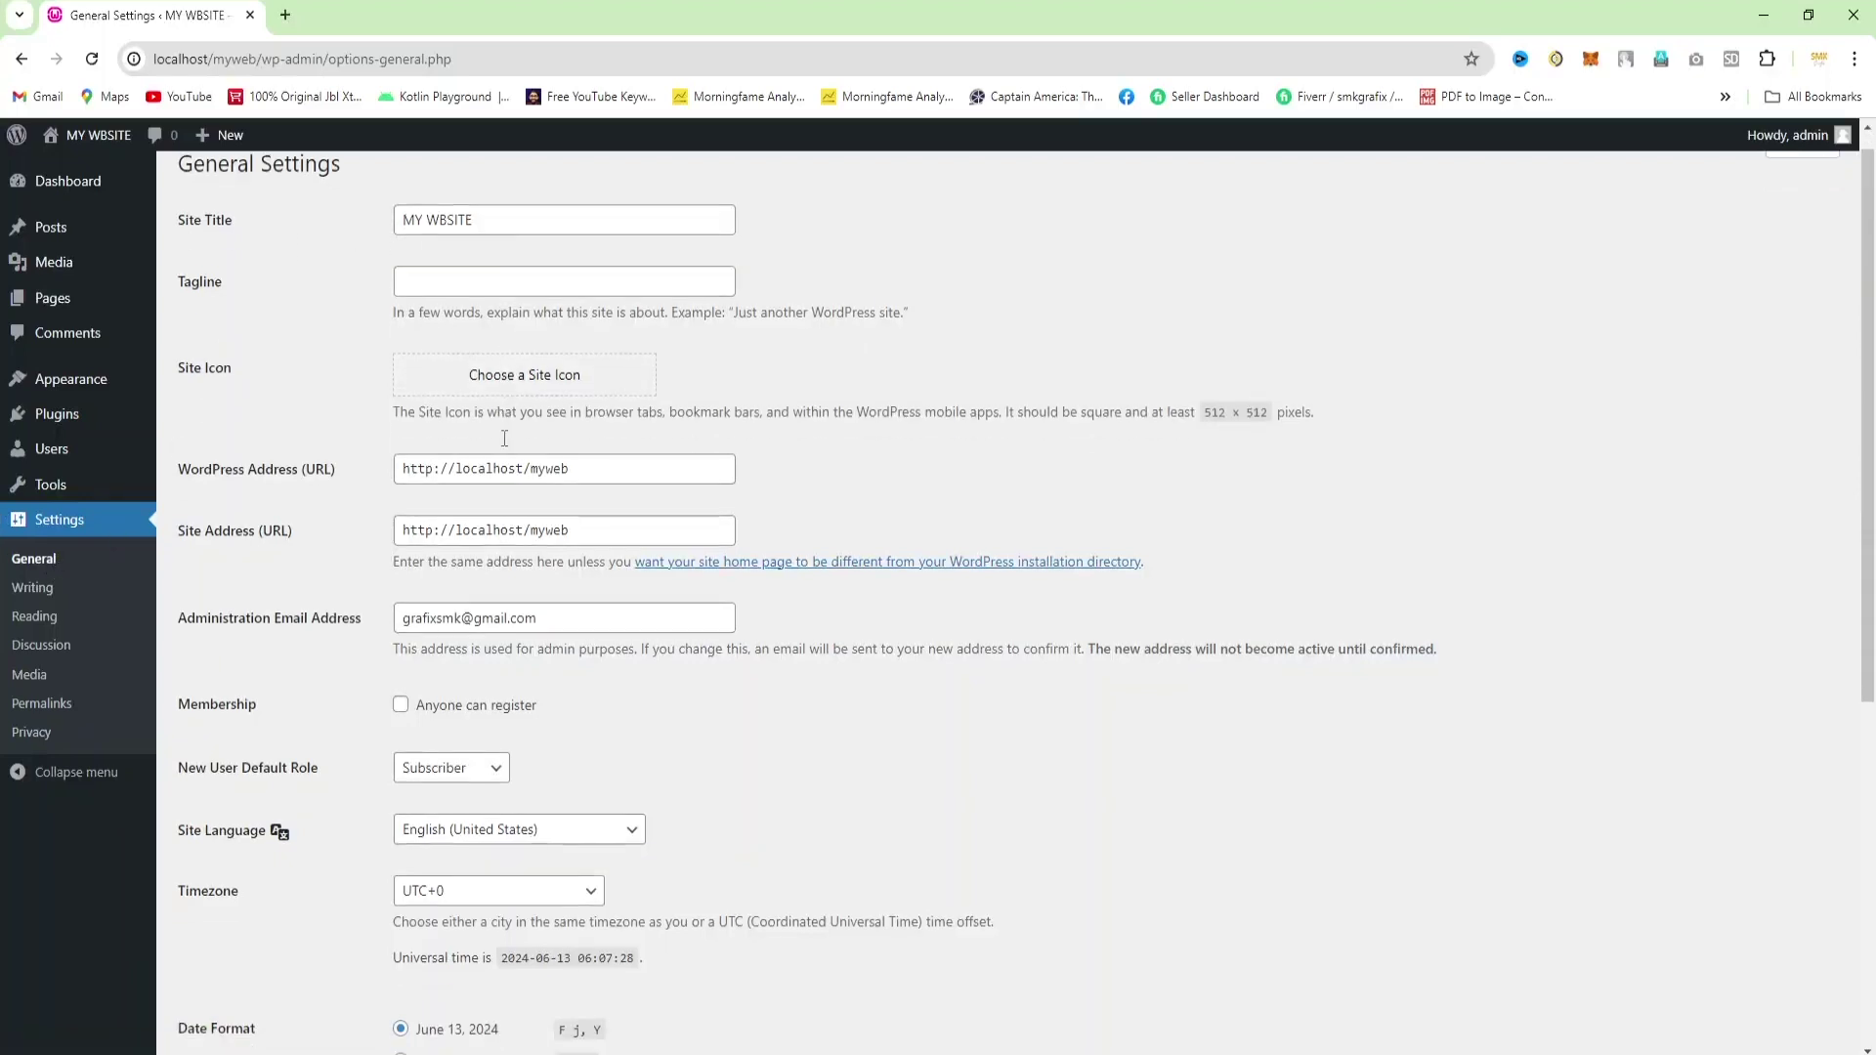
scroll(547, 264, "down", 1)
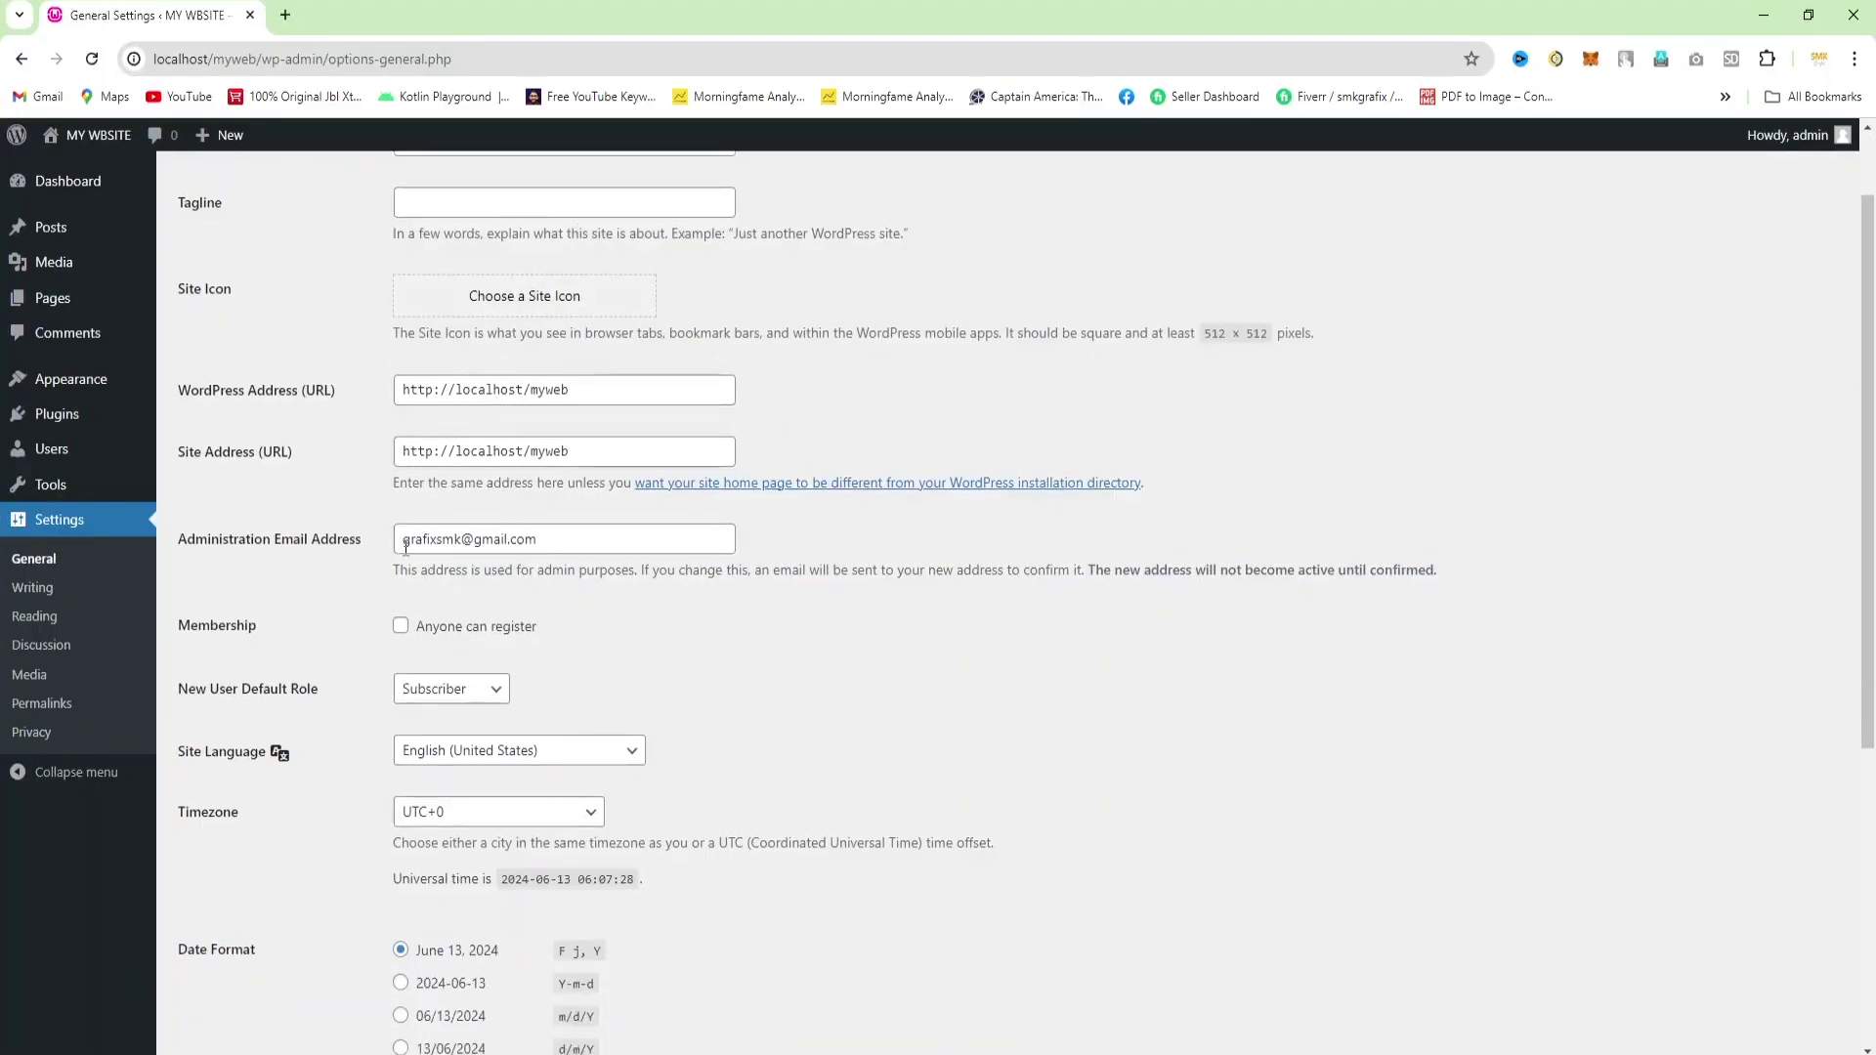
triple_click(565, 545)
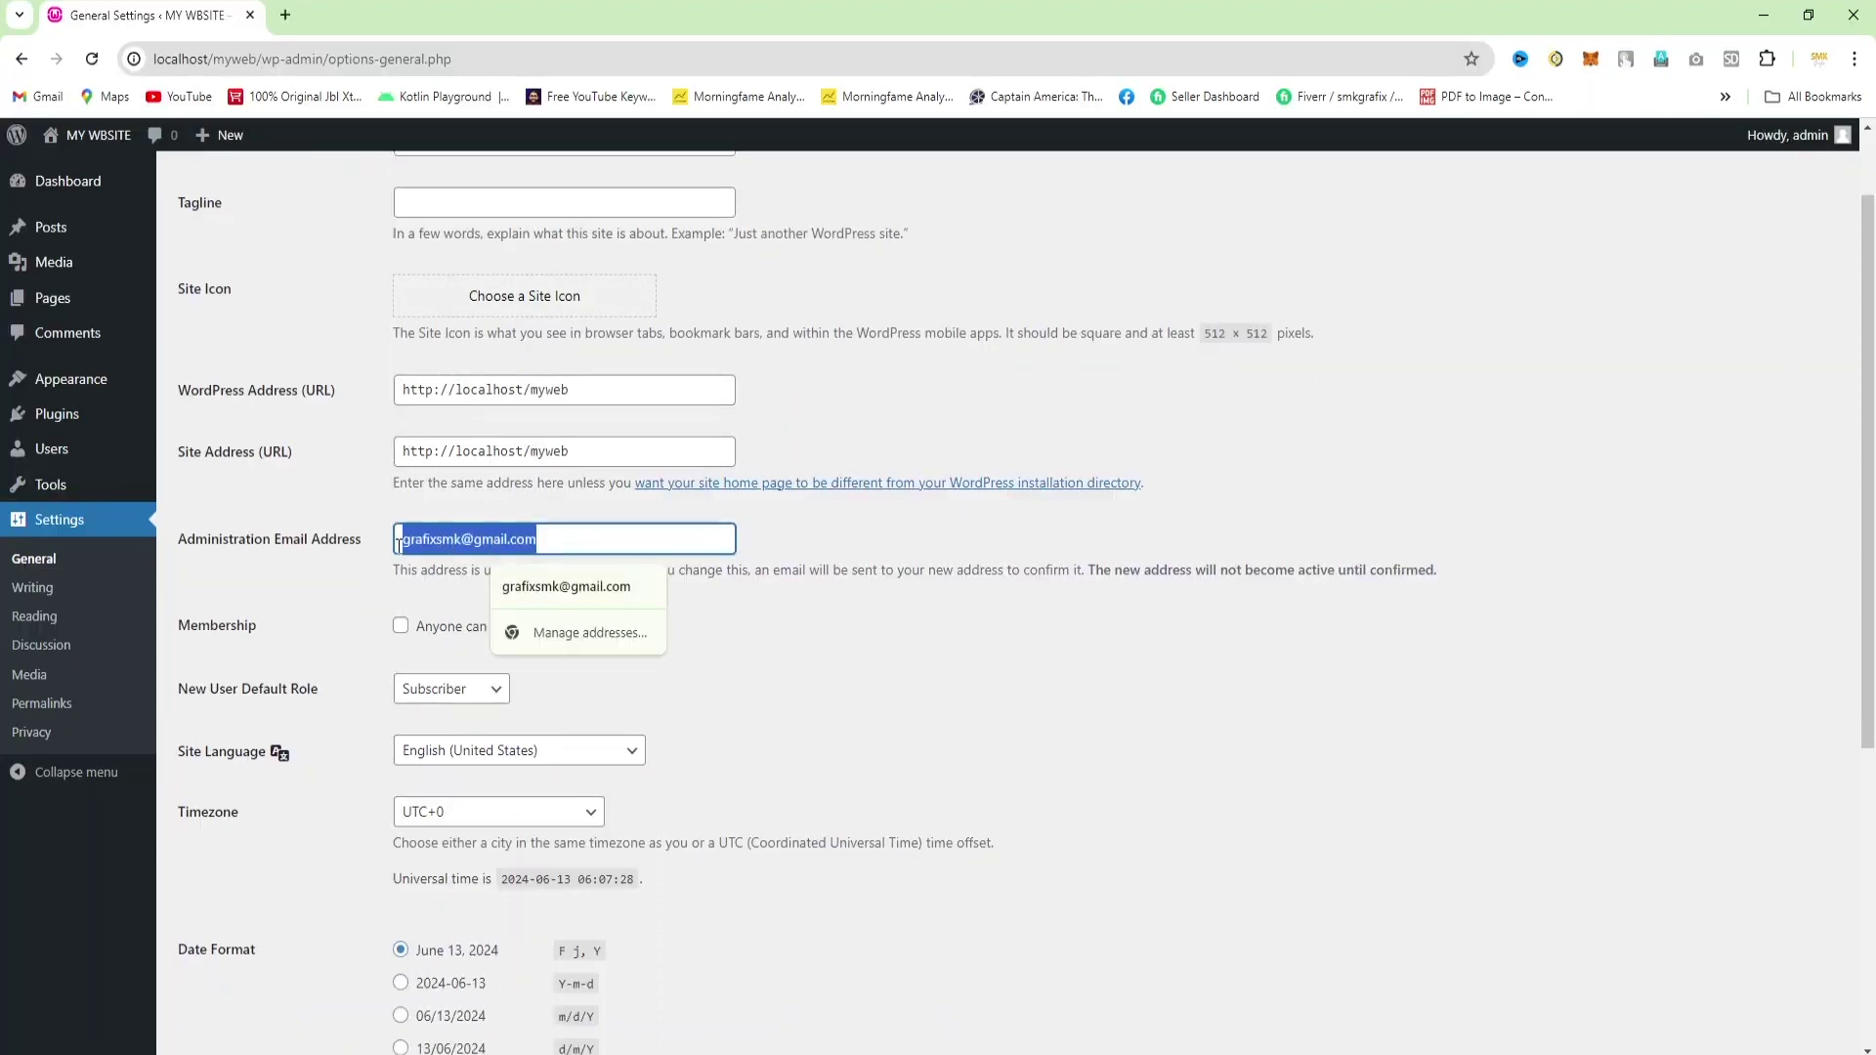
scroll(698, 700, "down", 1)
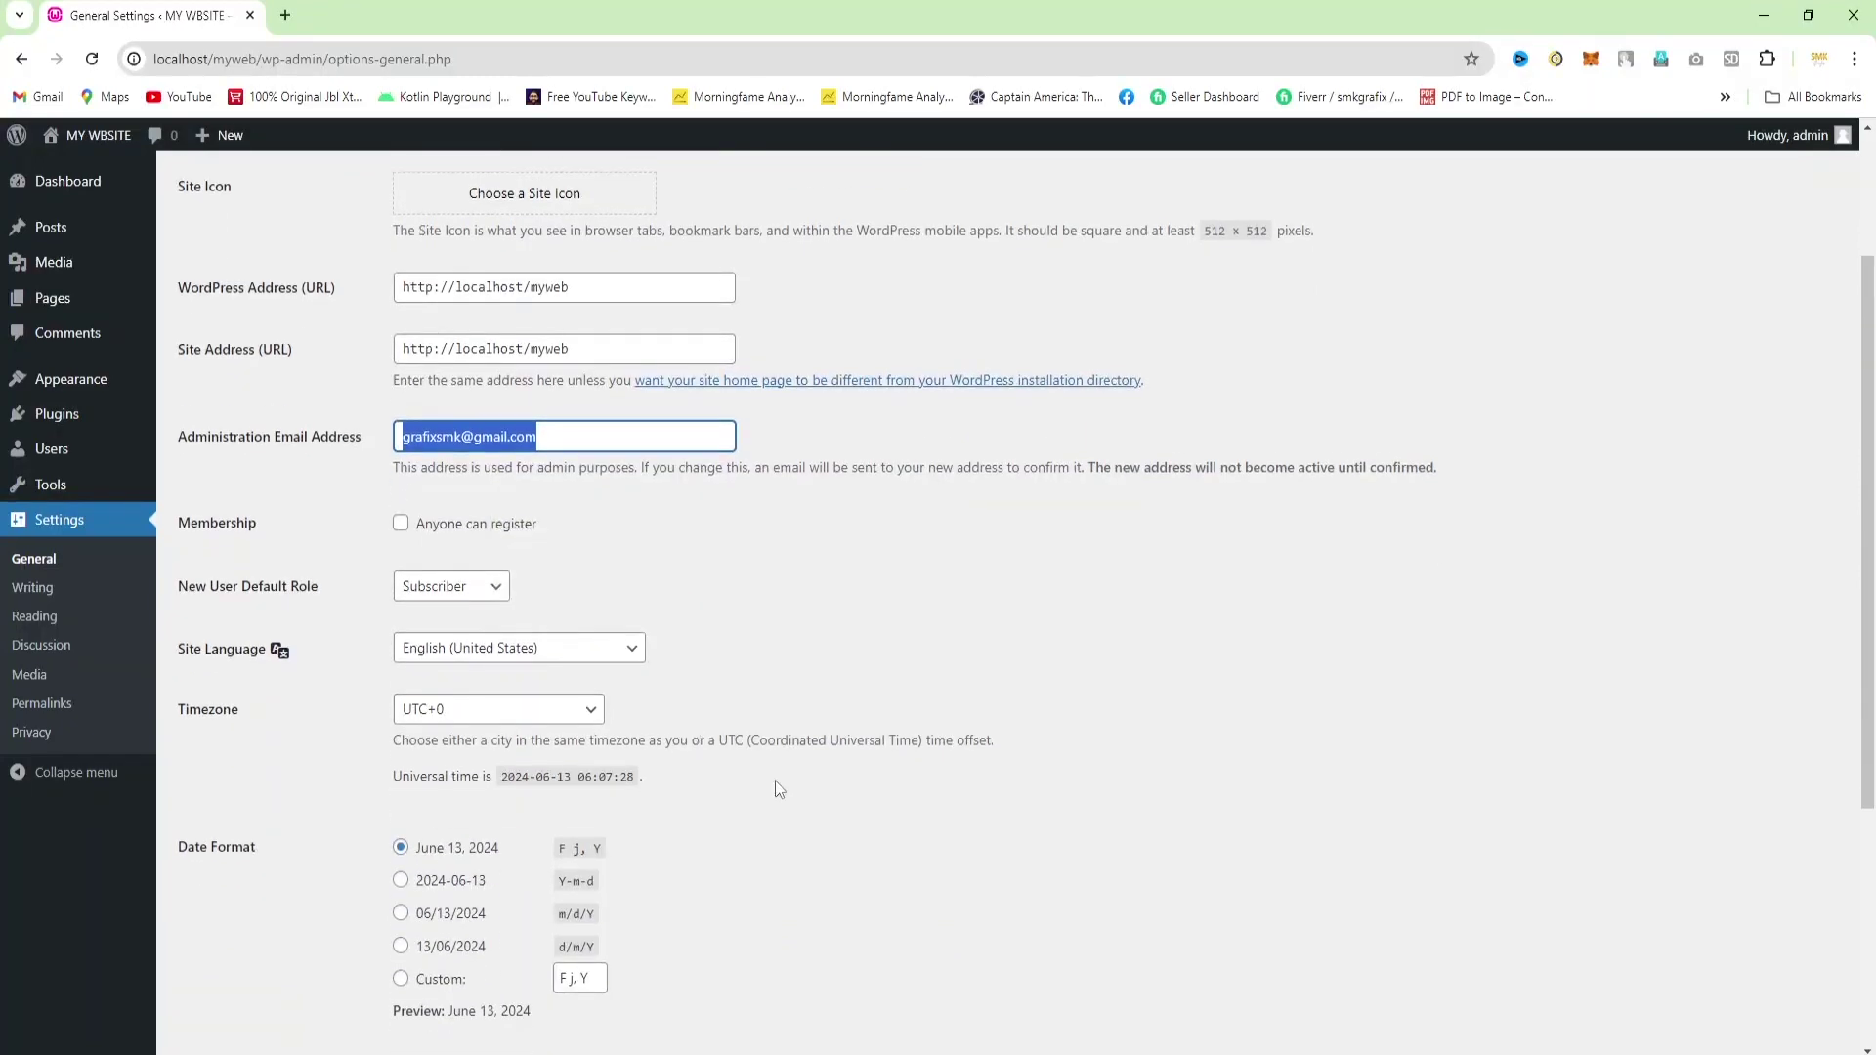
scroll(705, 772, "up", 2)
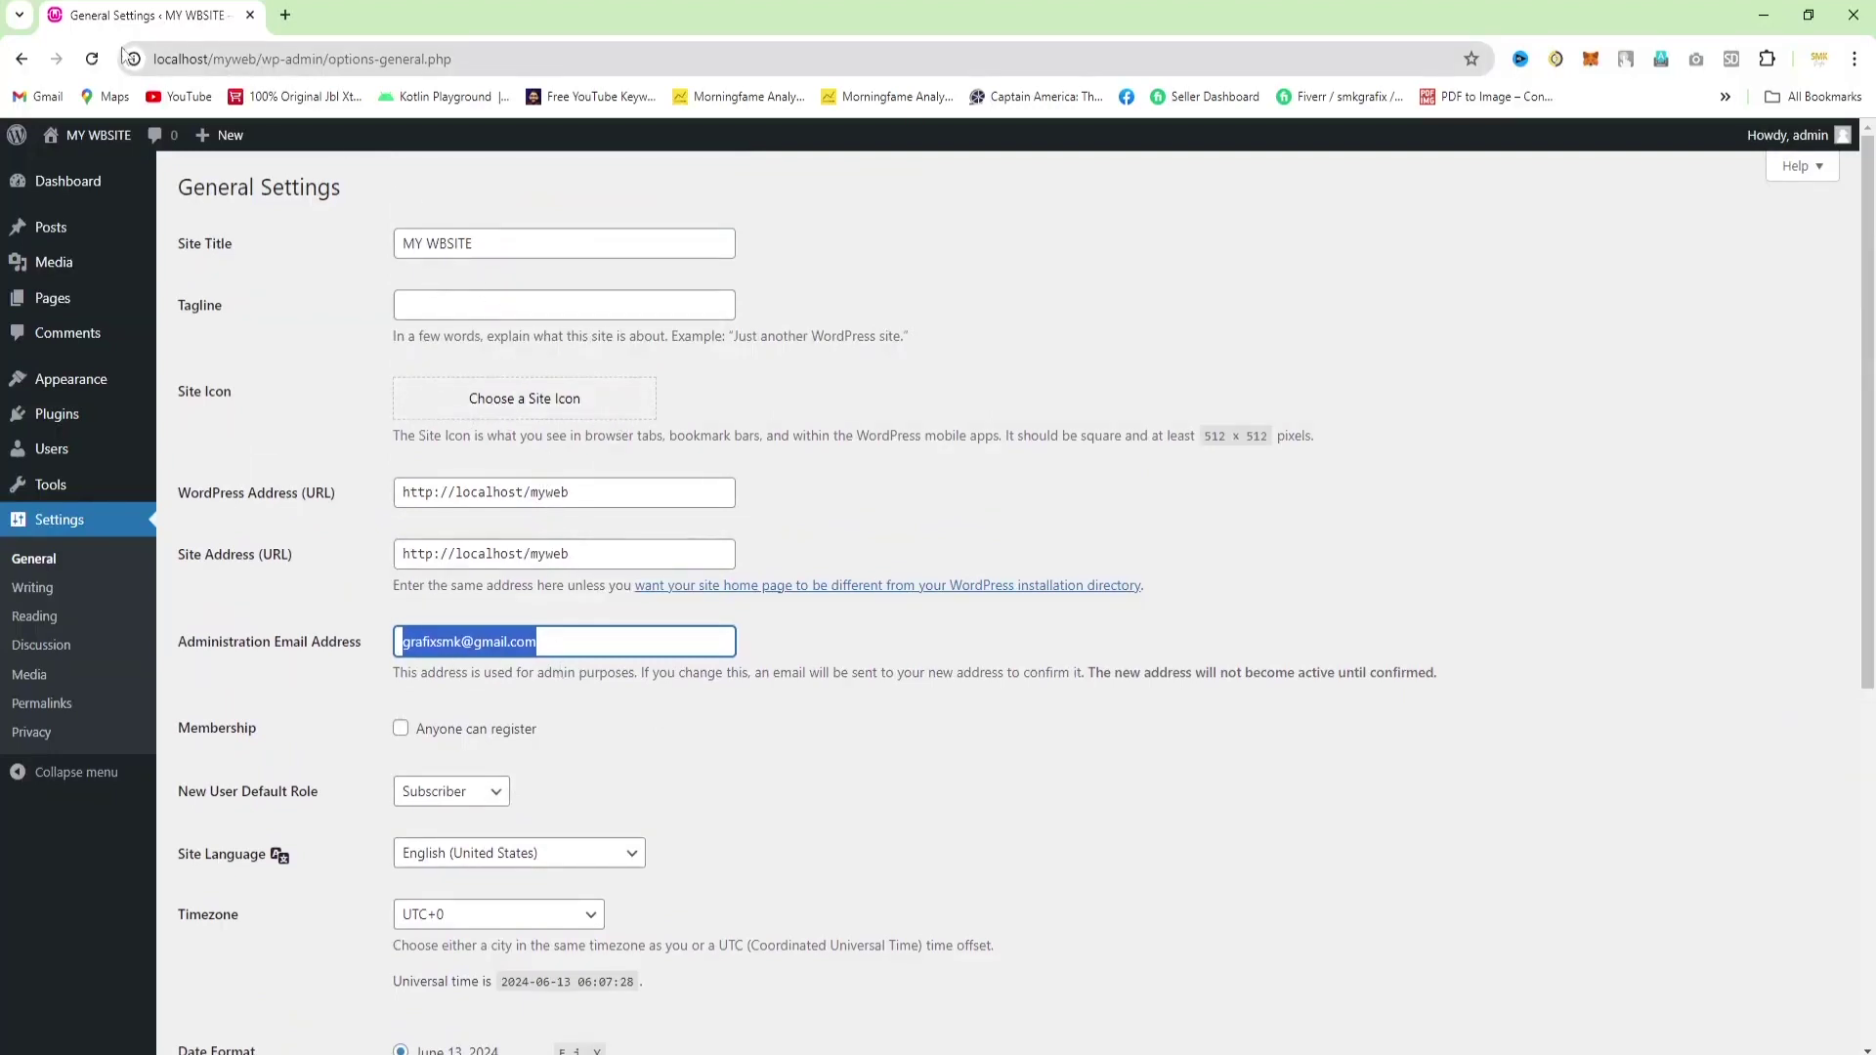
scroll(440, 645, "down", 3)
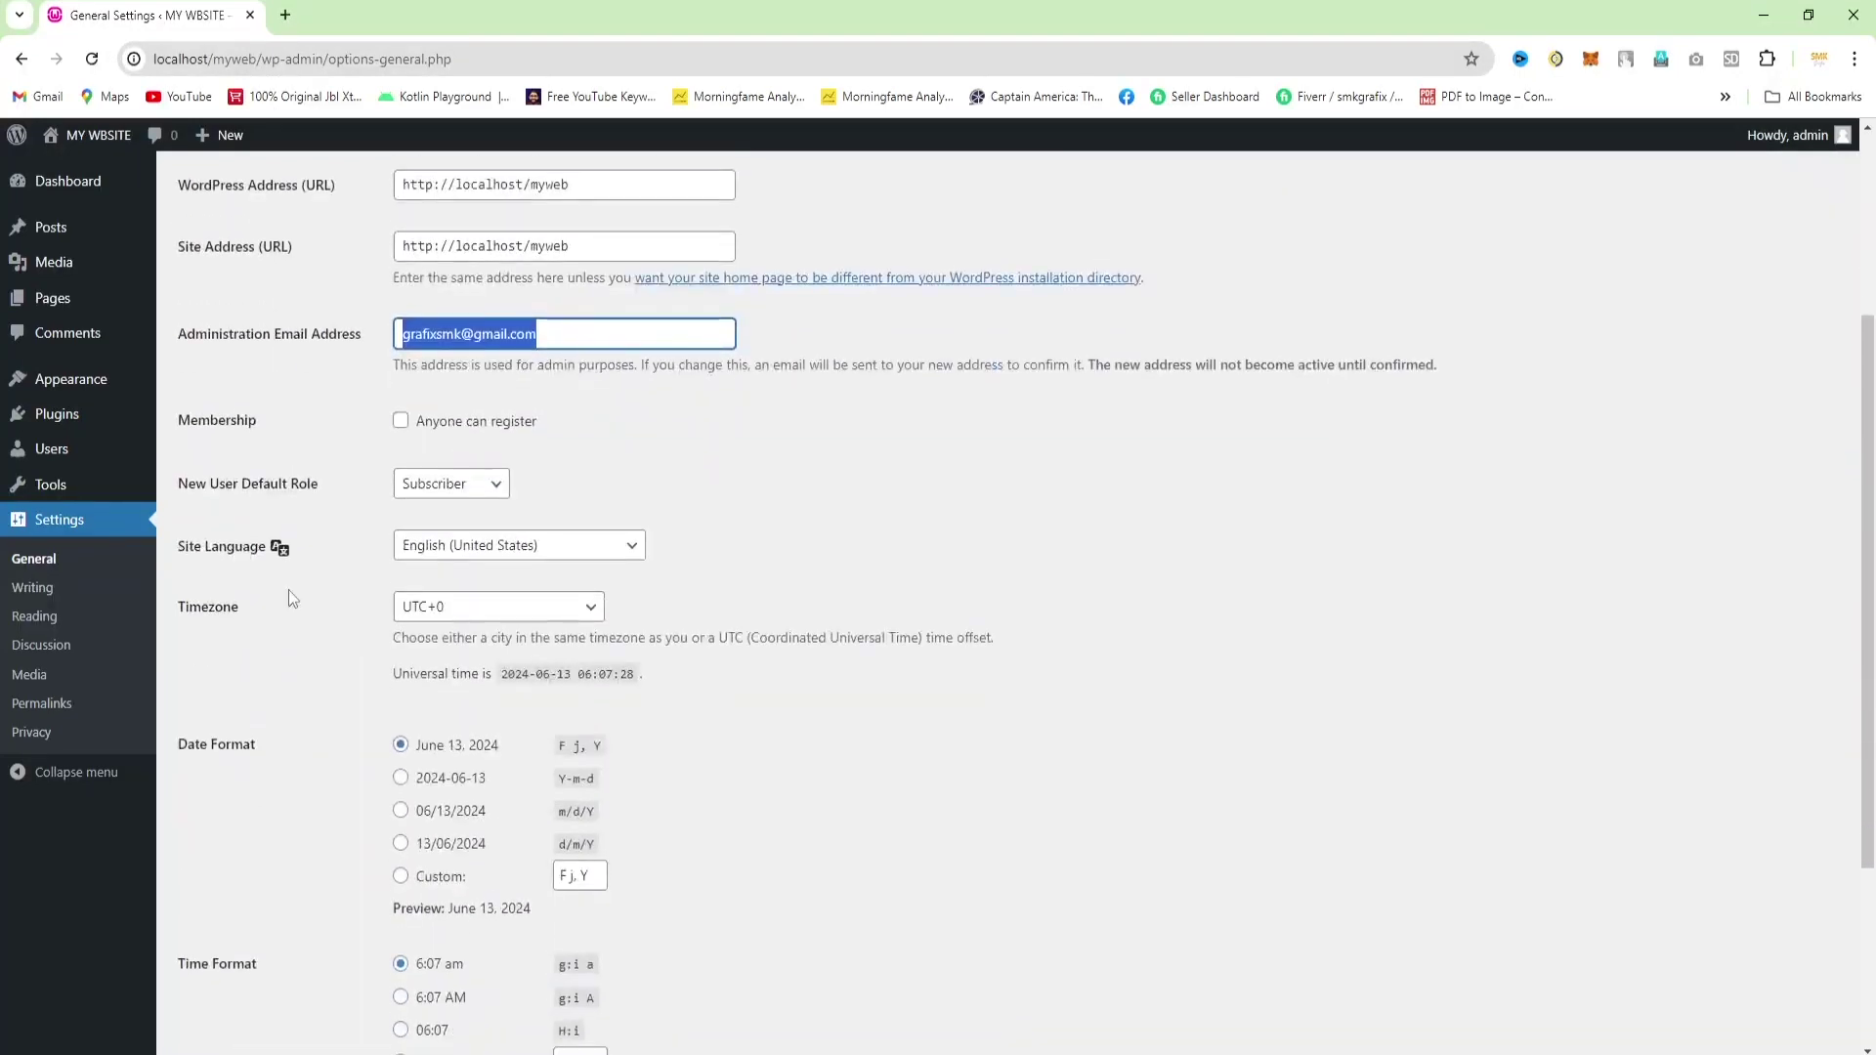
left_click(503, 491)
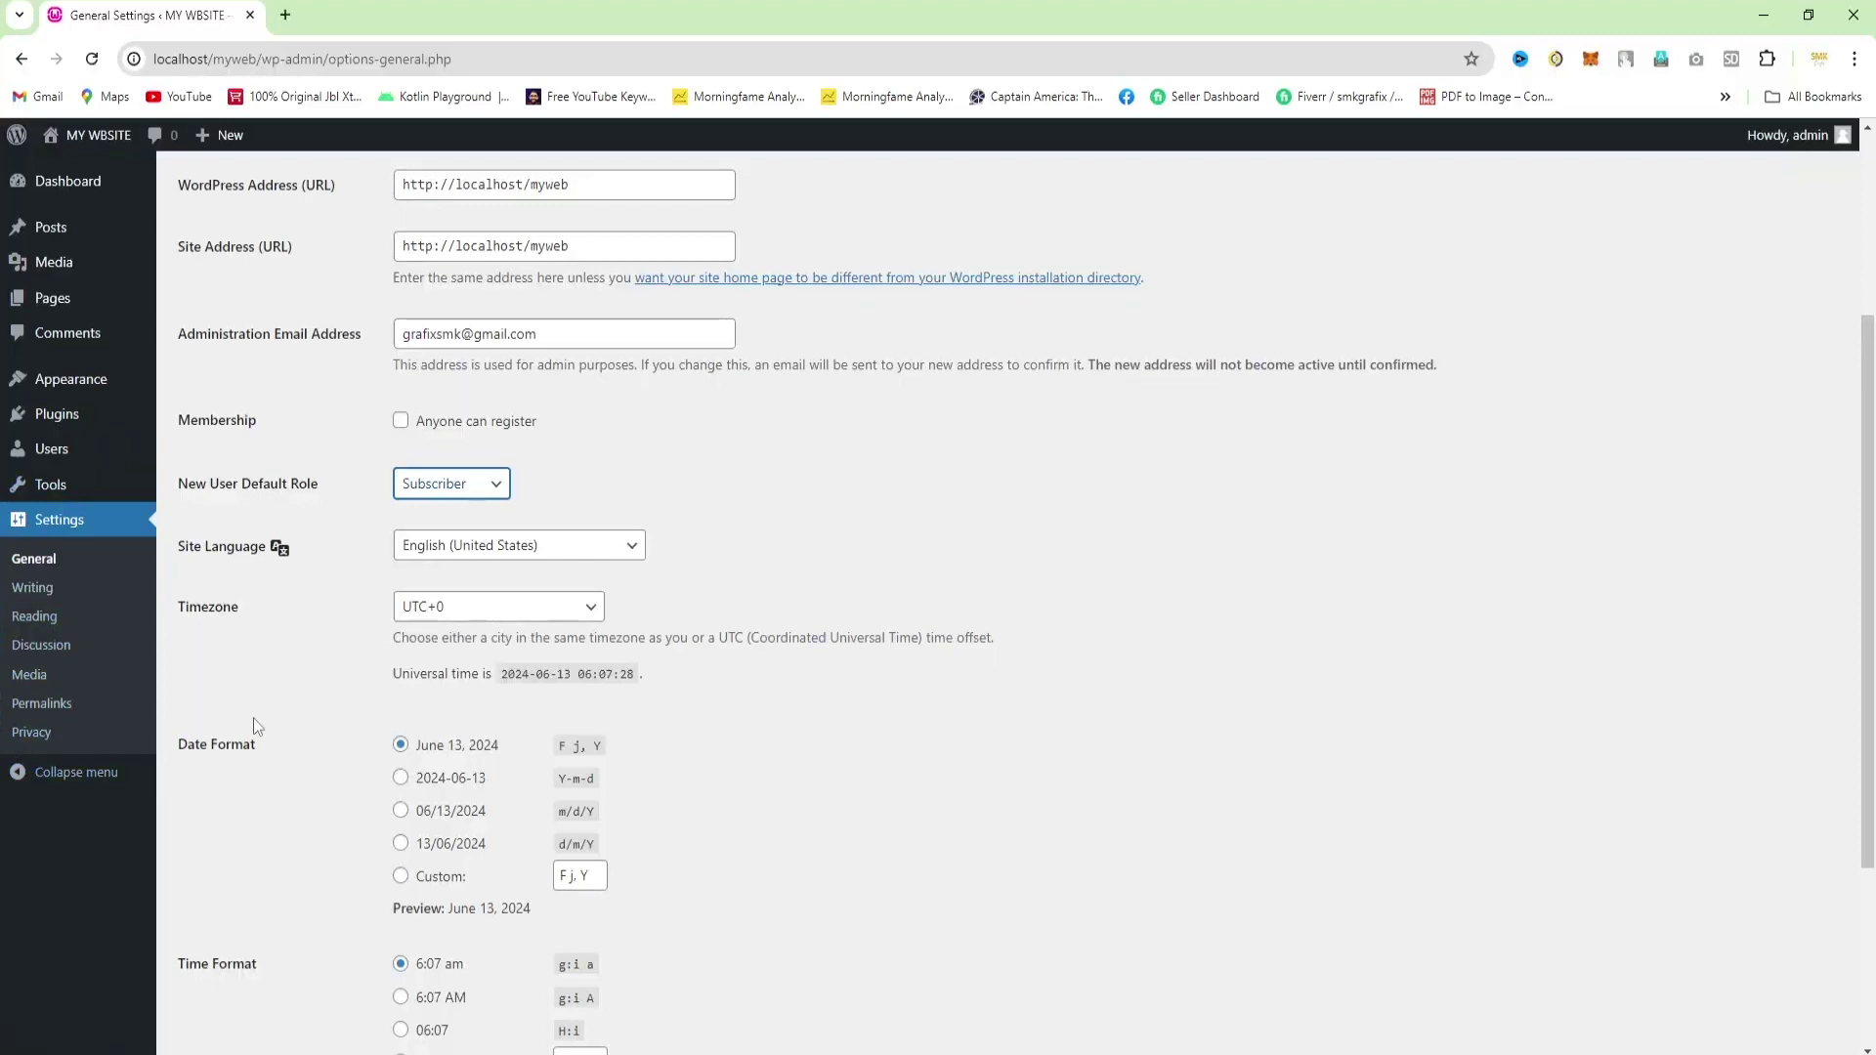
Step: Collapse the admin navigation menu to its compact form and expand it again
left_click(17, 774)
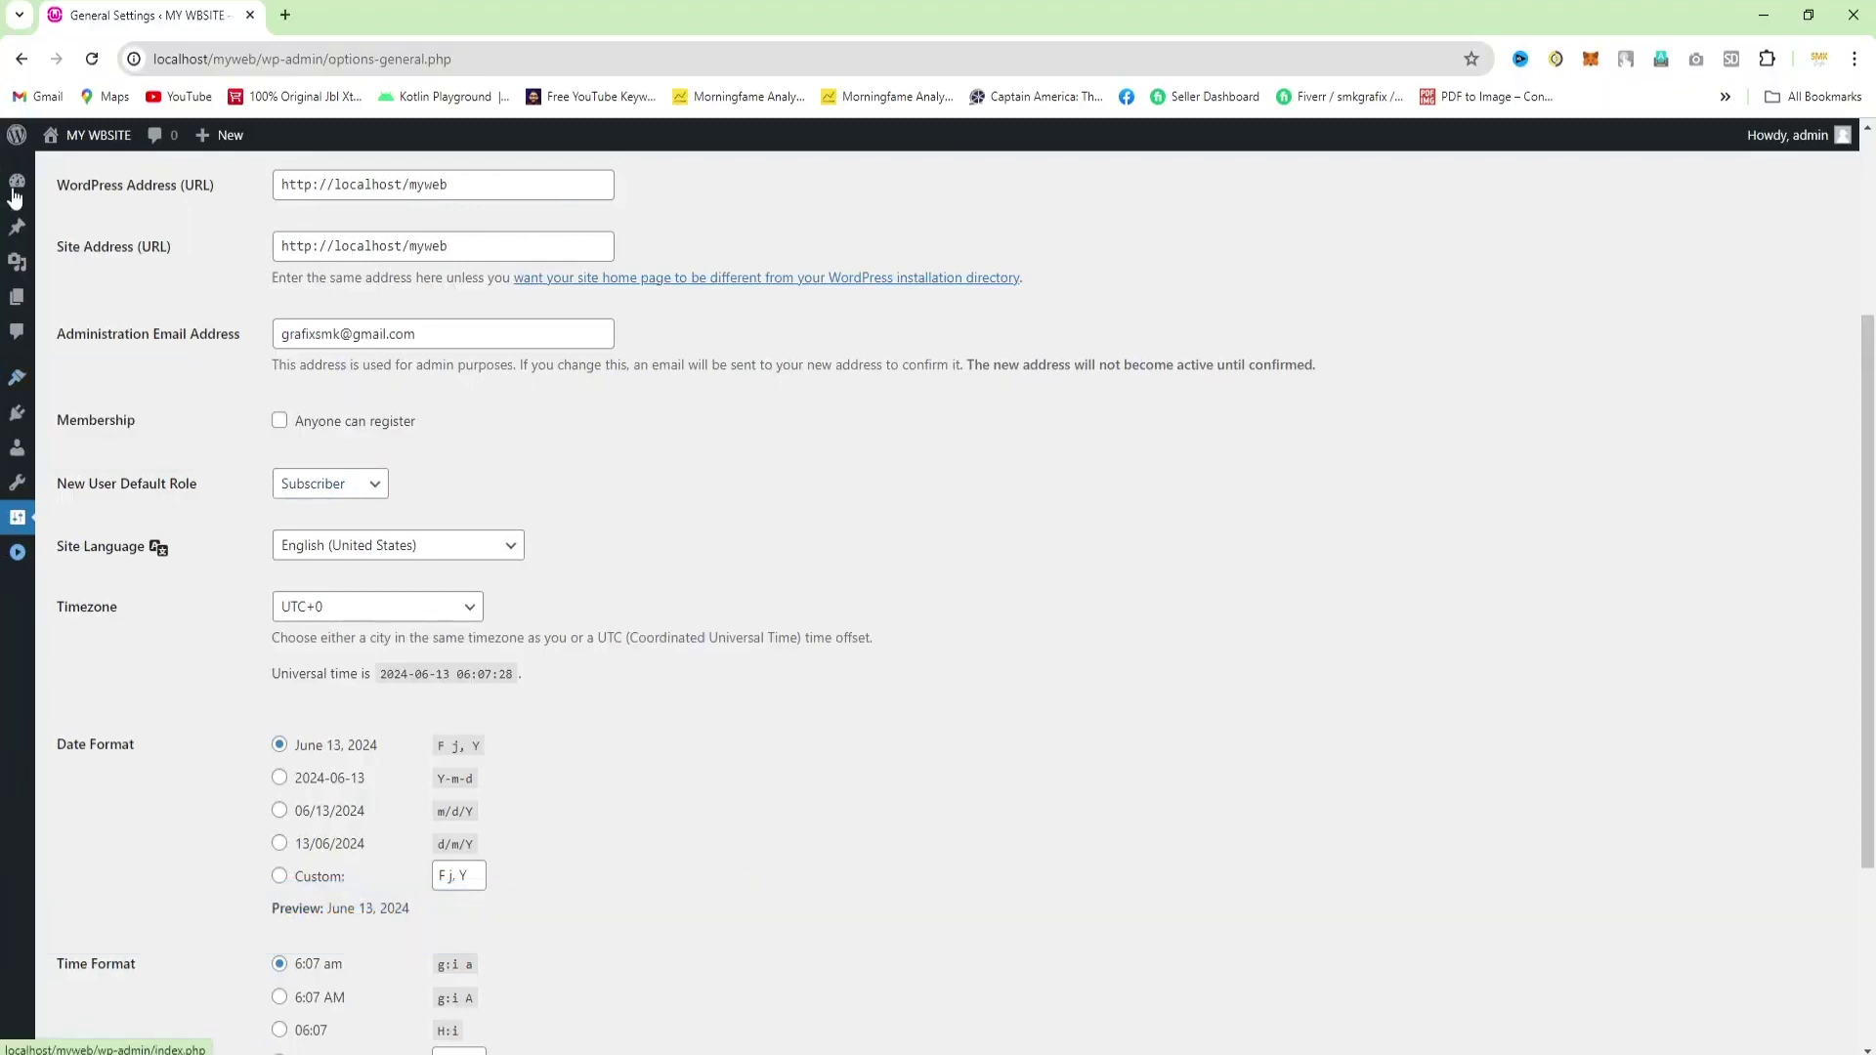
left_click(20, 555)
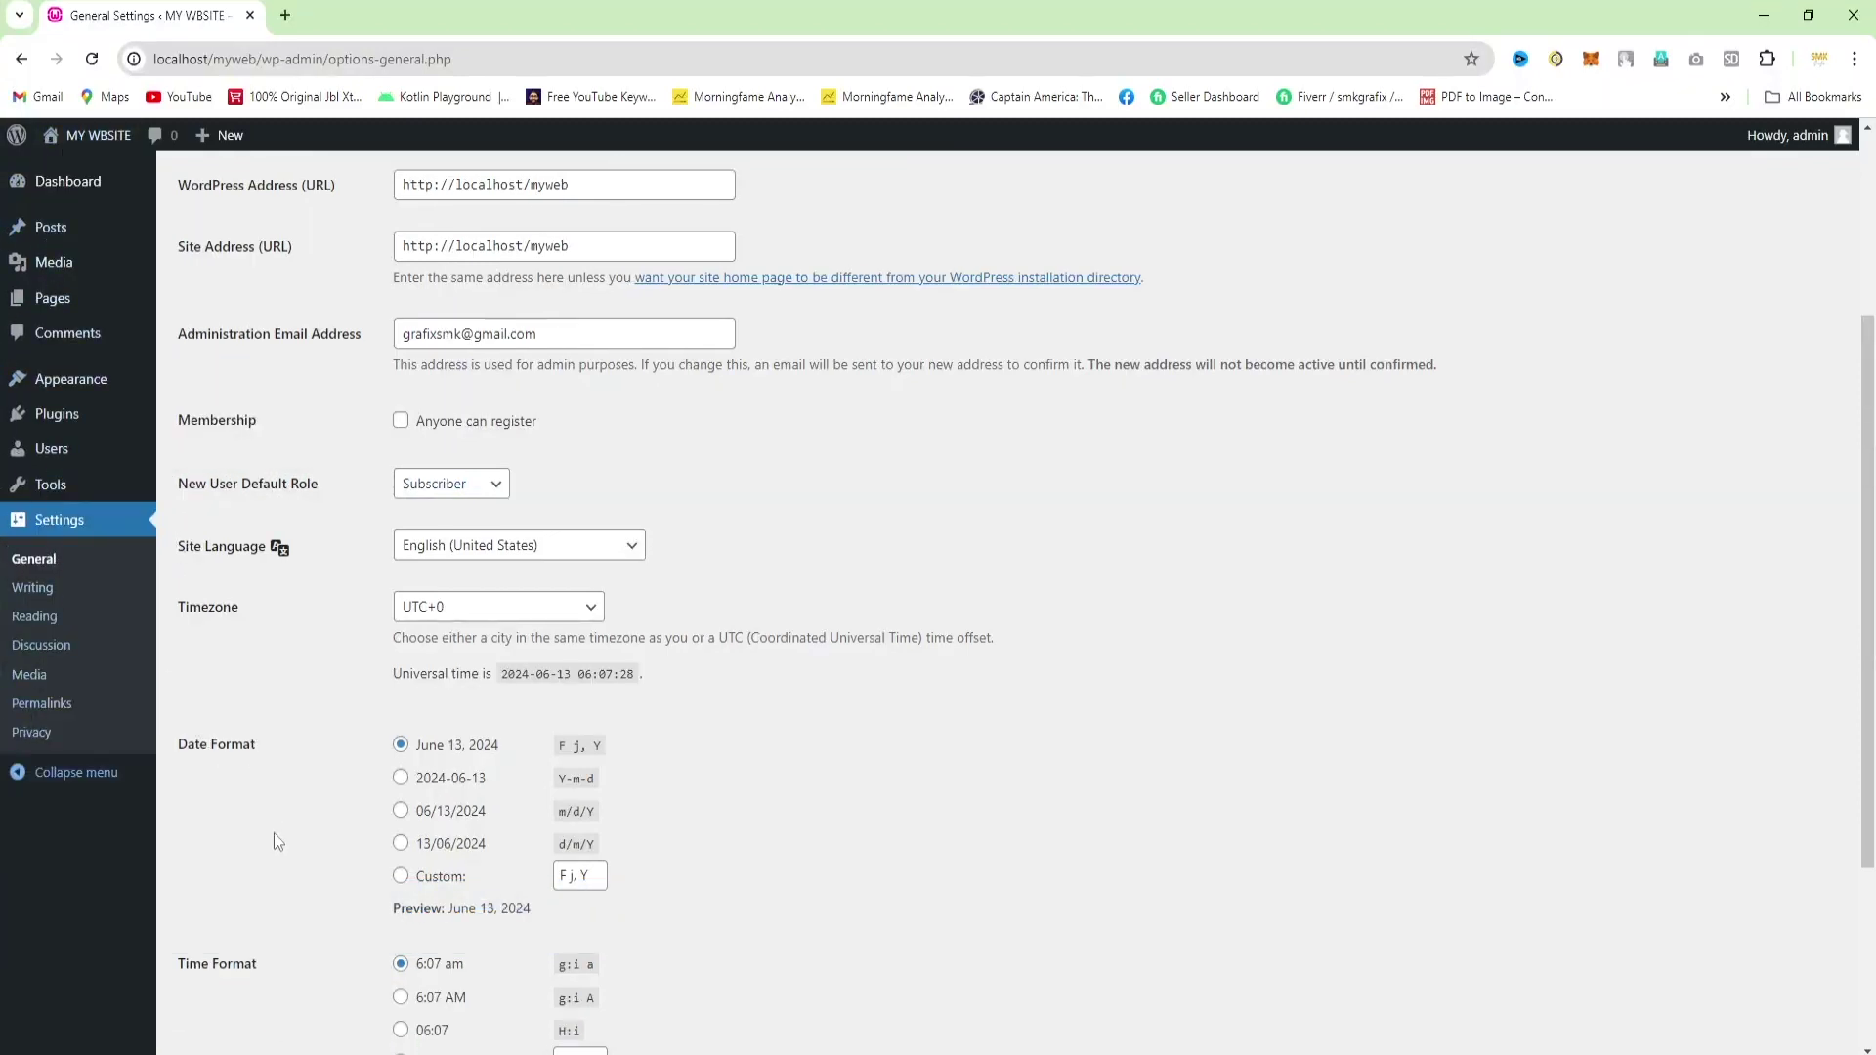